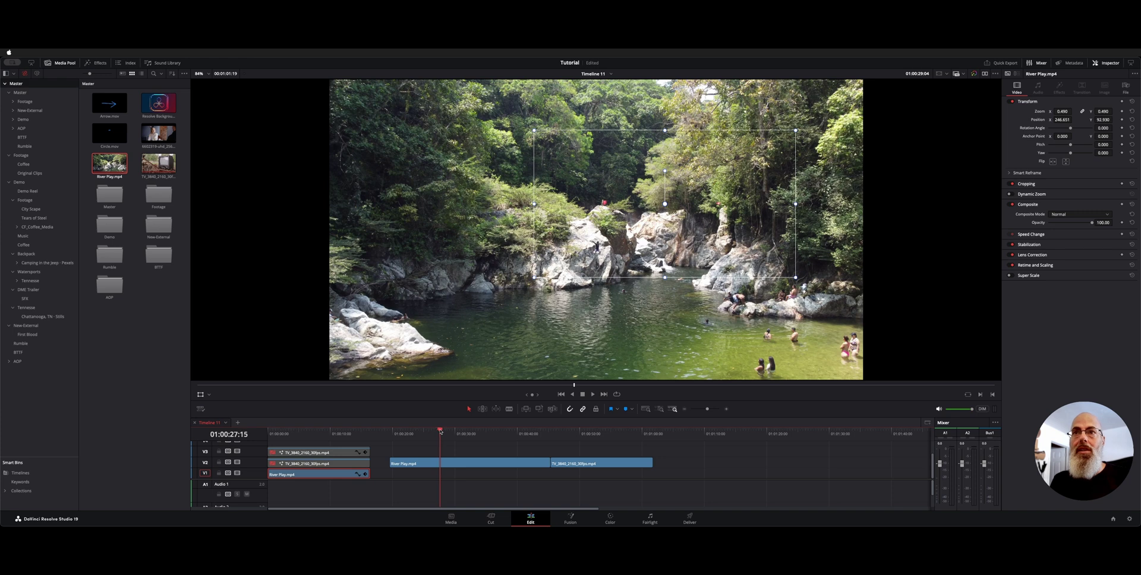
Inspect the VHS settings of the Analog Damage effect on the River Play clip in the Color page and scrub through the clip
left_click(304, 433)
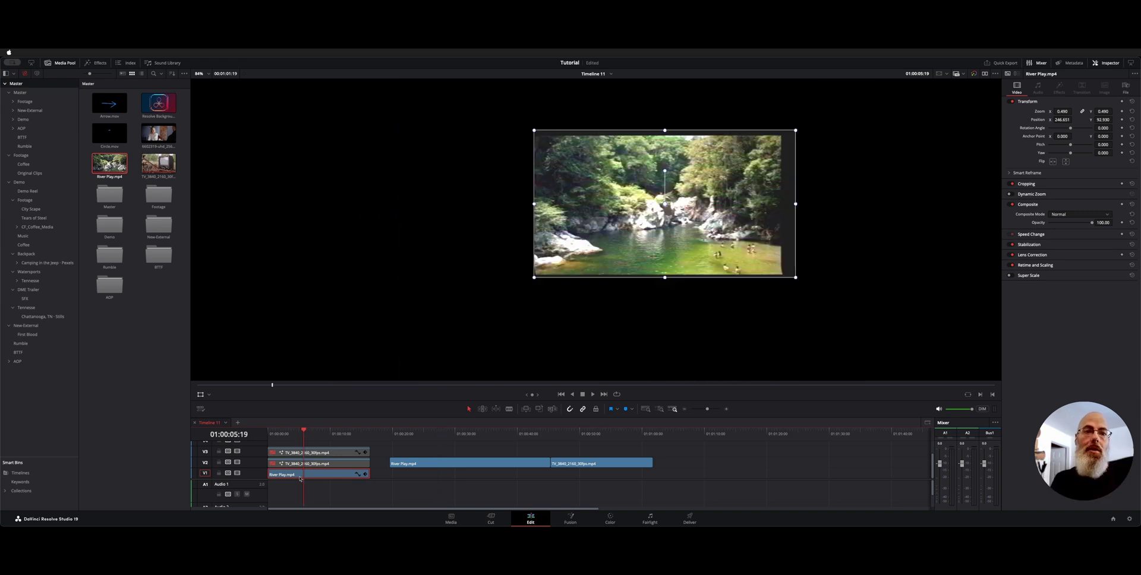
key("shift+6")
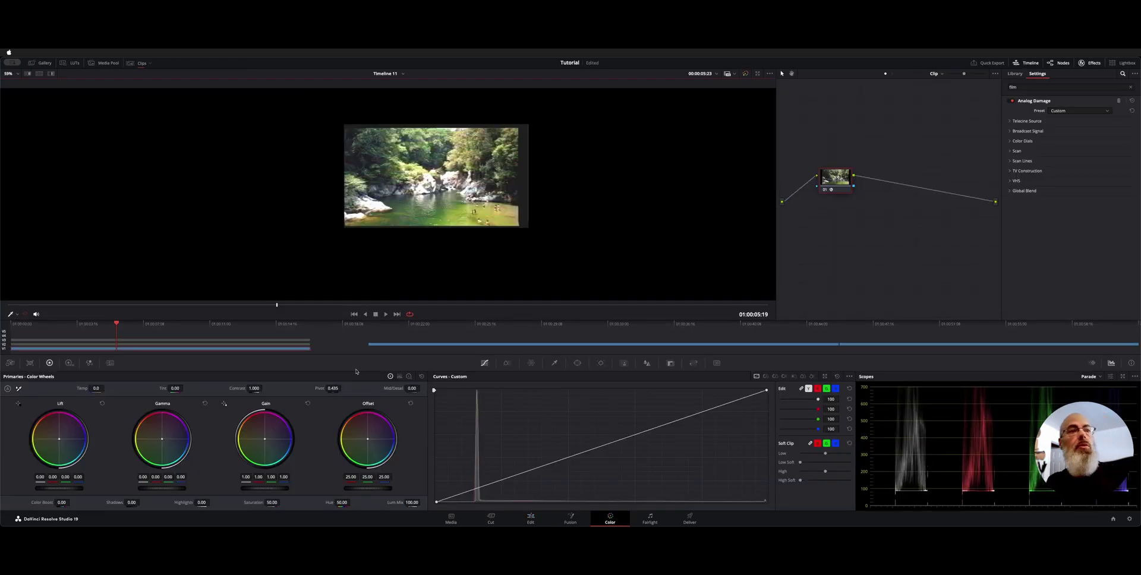
left_click(845, 181)
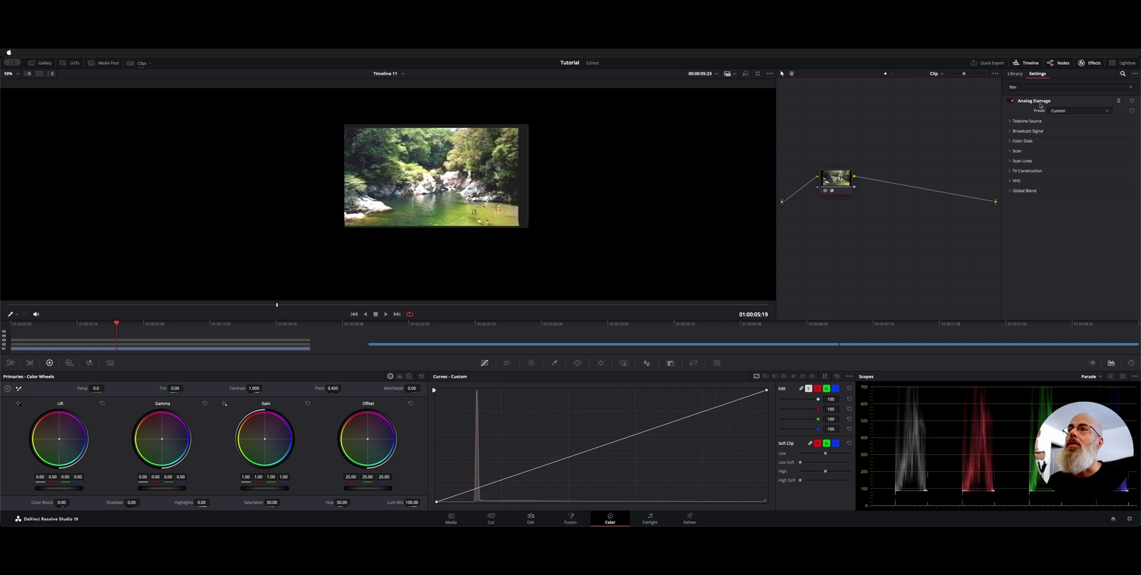
left_click(1012, 181)
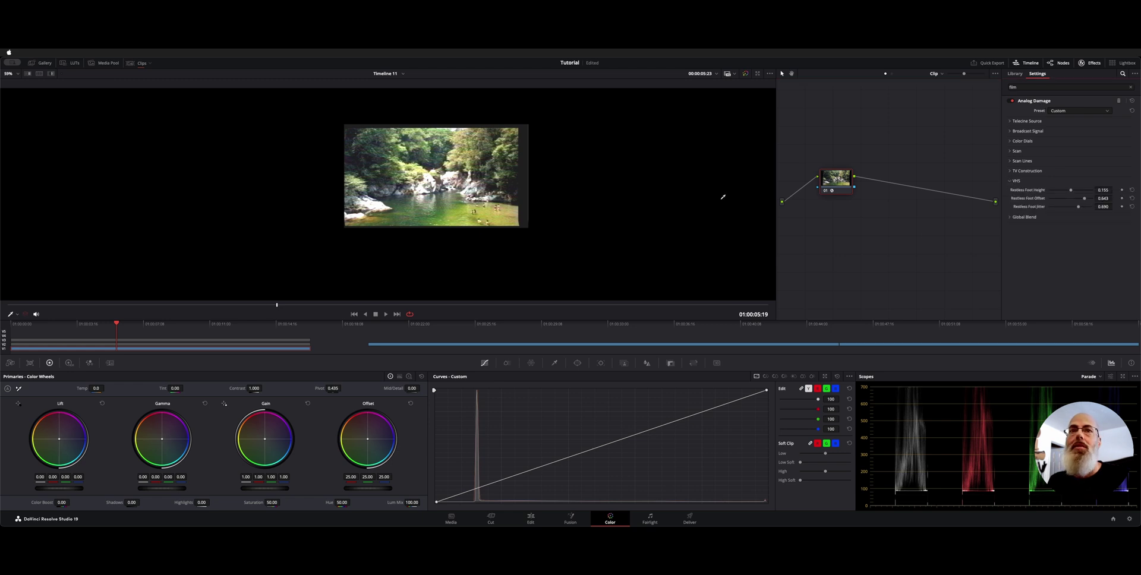
left_click_drag(401, 305, 258, 299)
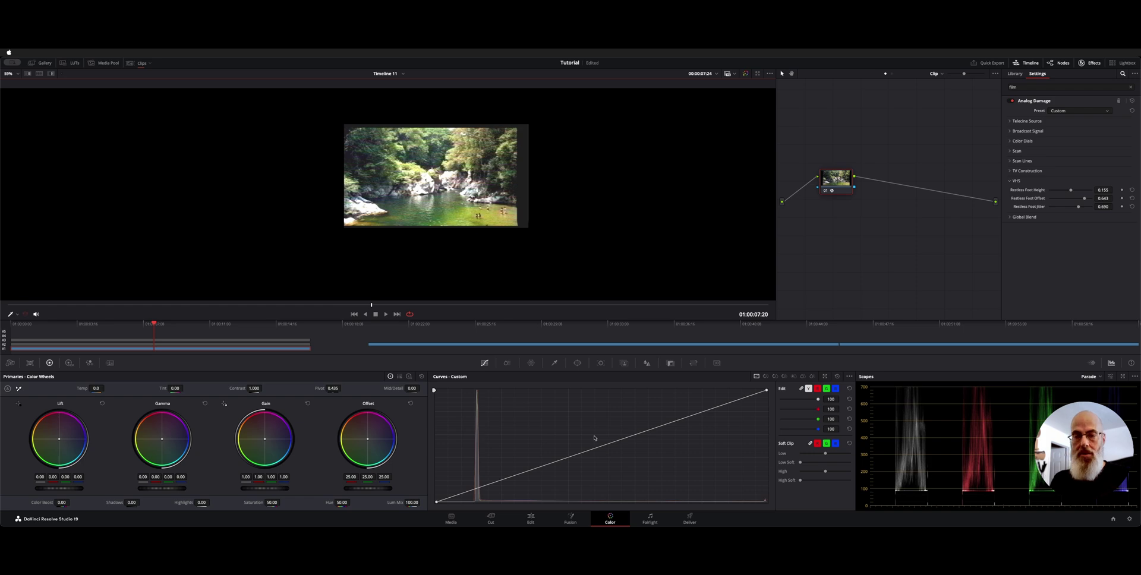
Open the Fusion composition of the TV clip on track V2 and delete its existing Polygon mask
left_click(531, 518)
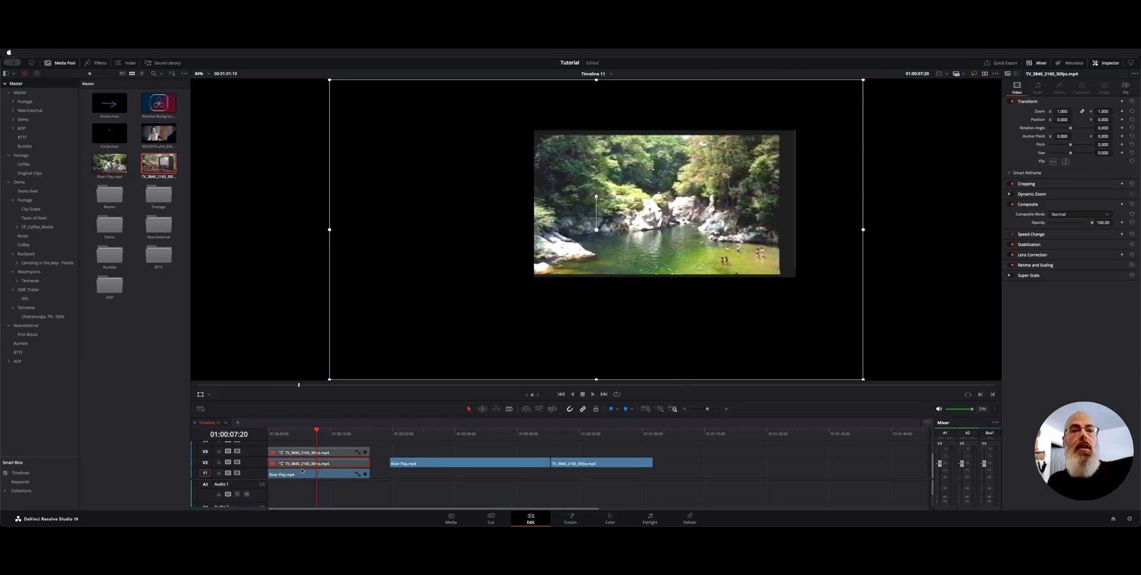
left_click(581, 440)
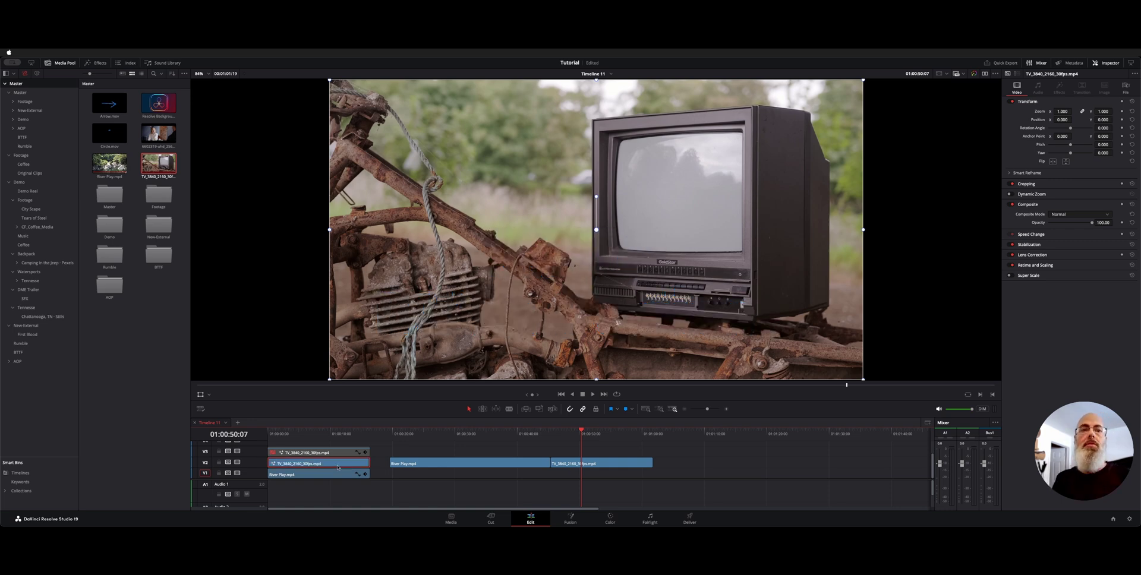
key("shift+5")
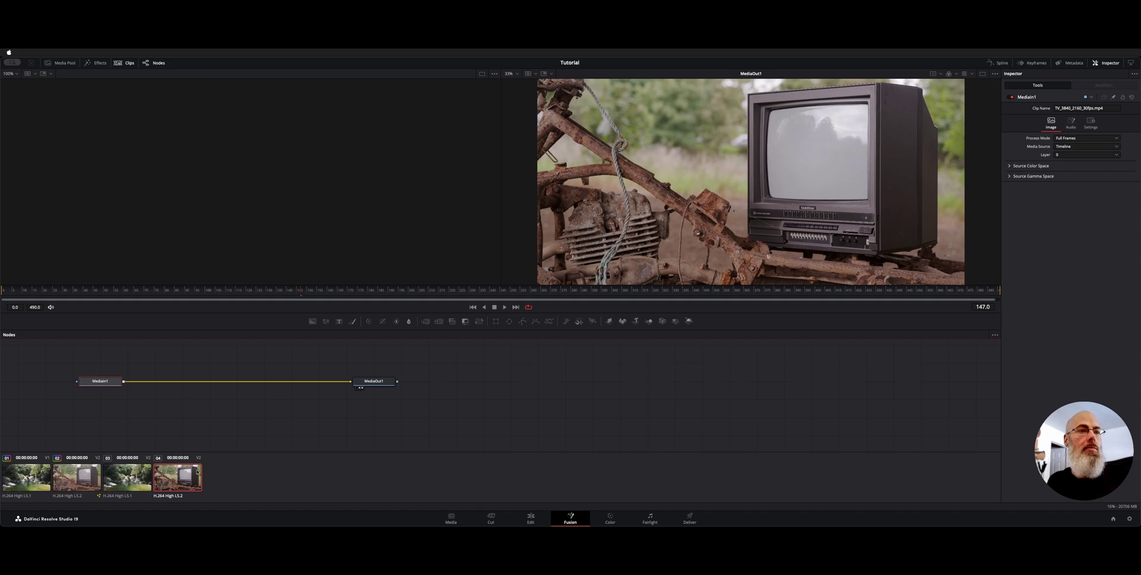
left_click(87, 483)
mouse_move(289, 360)
left_mouse_down()
mouse_move(311, 359)
mouse_move(296, 359)
left_mouse_up()
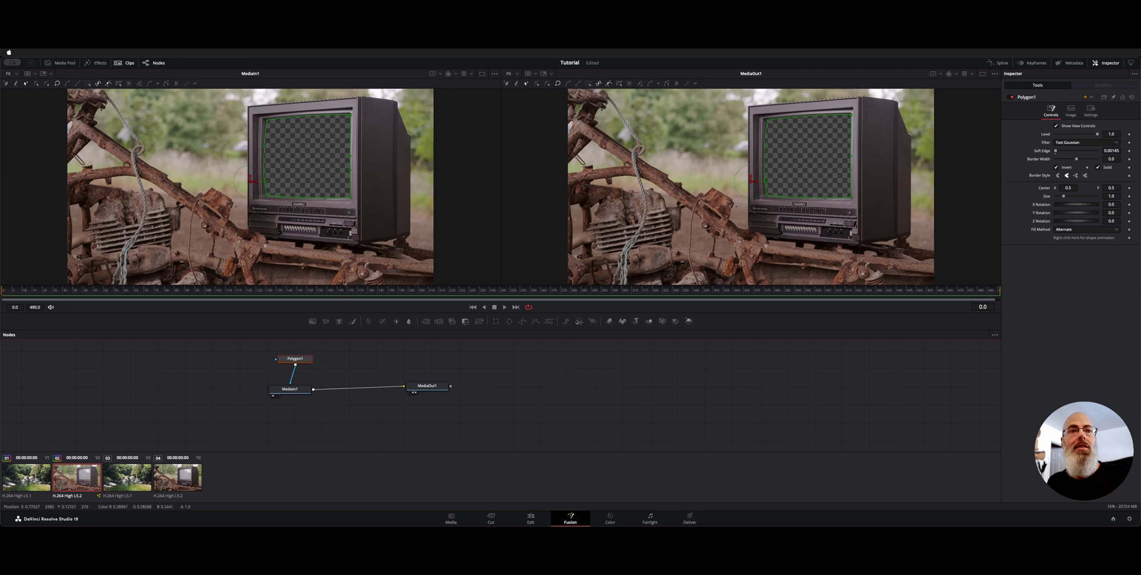
key("Delete")
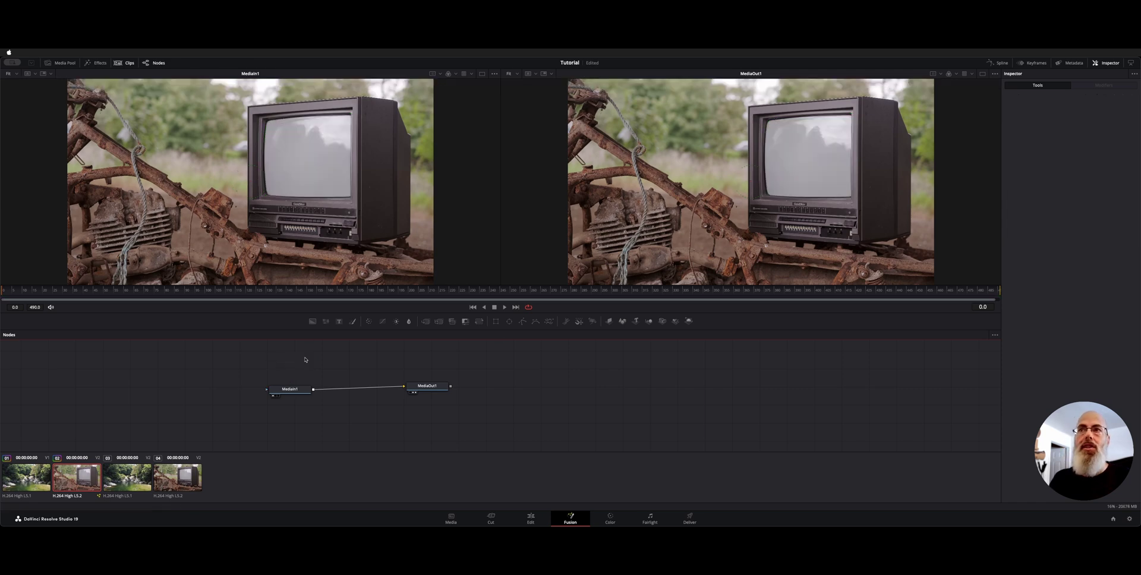
Reposition the MediaIn1 and MediaOut1 nodes and add an unconnected Polygon node above MediaIn1
left_click_drag(427, 387, 469, 395)
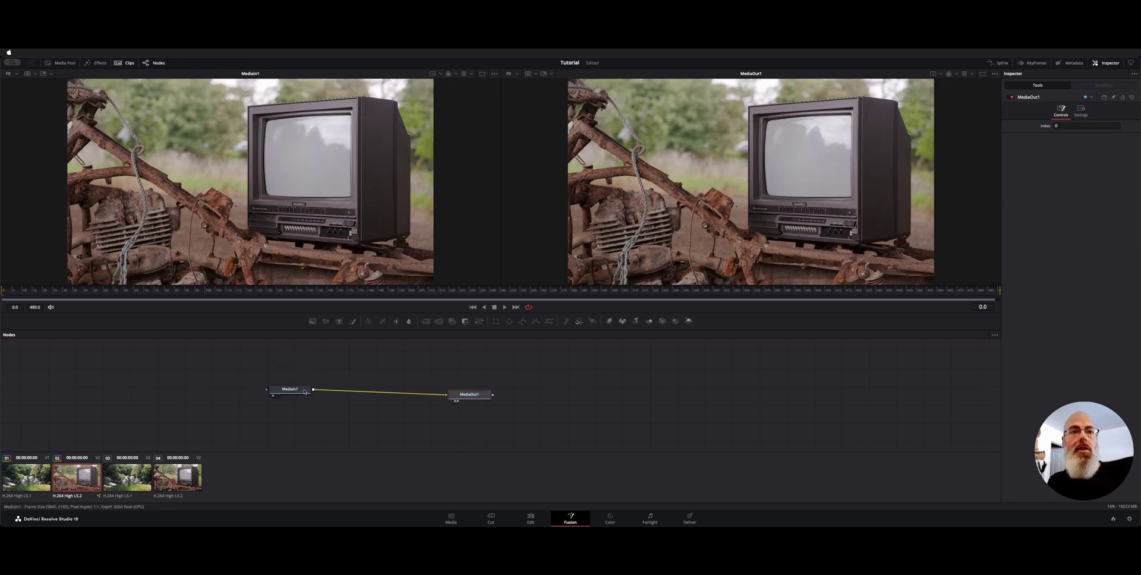
left_click_drag(304, 392, 399, 393)
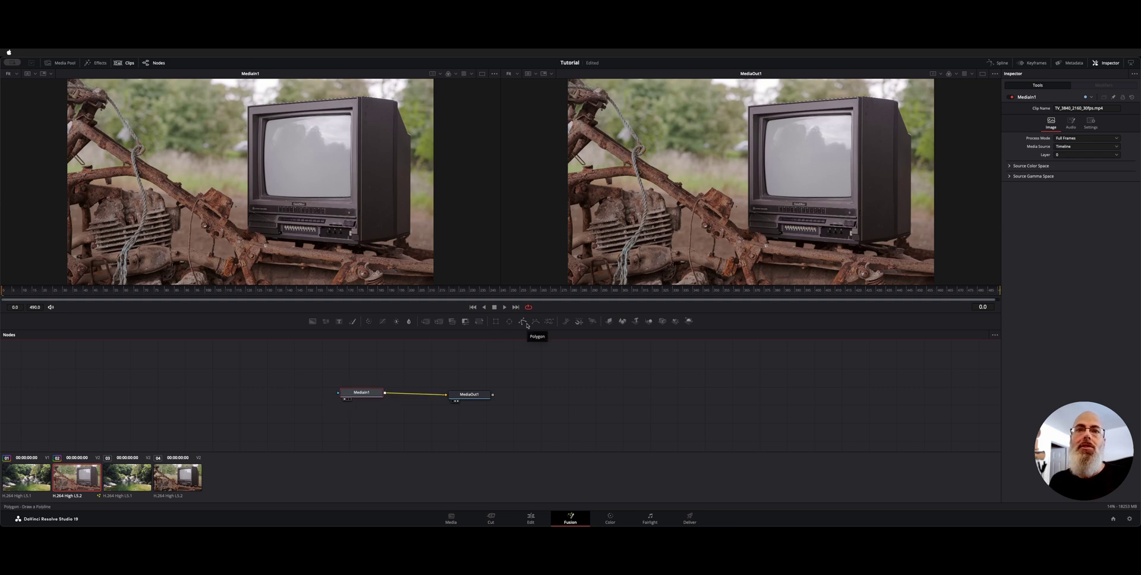
left_click_drag(527, 326, 397, 367)
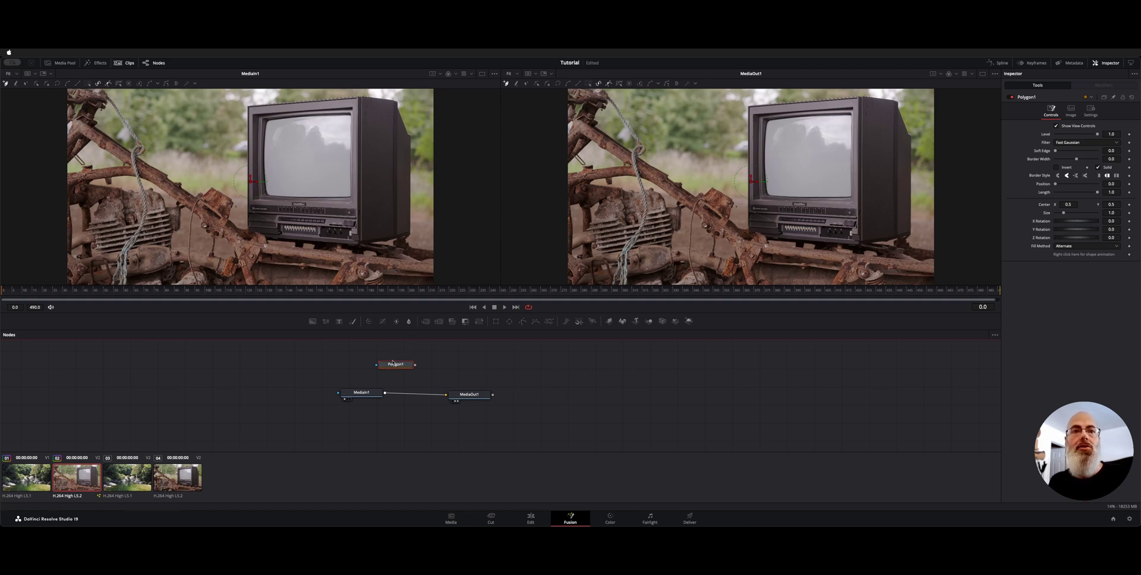
left_click_drag(393, 363, 368, 364)
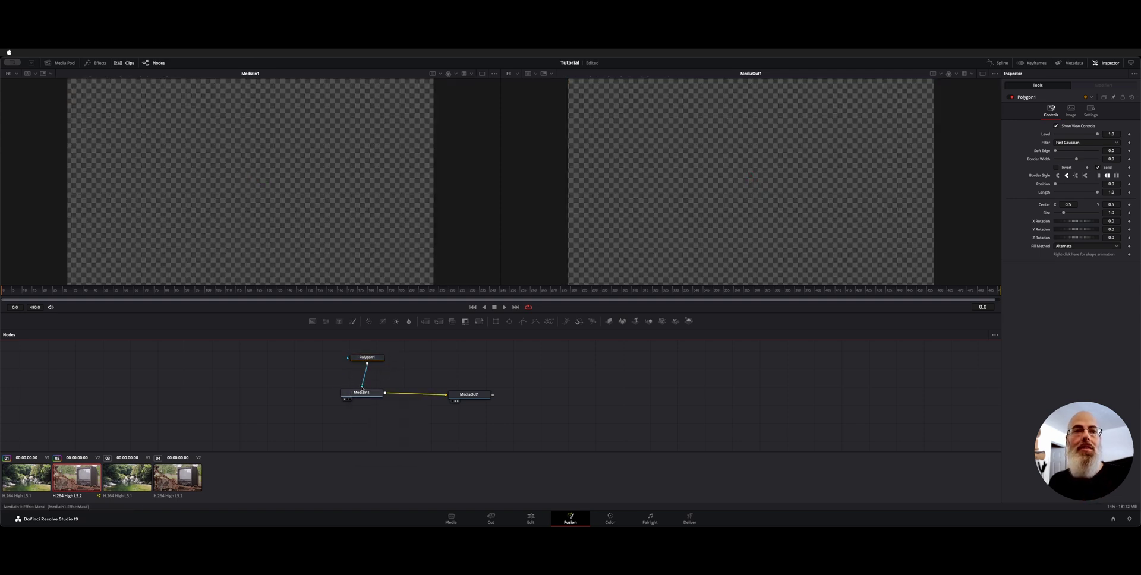
left_click(372, 360)
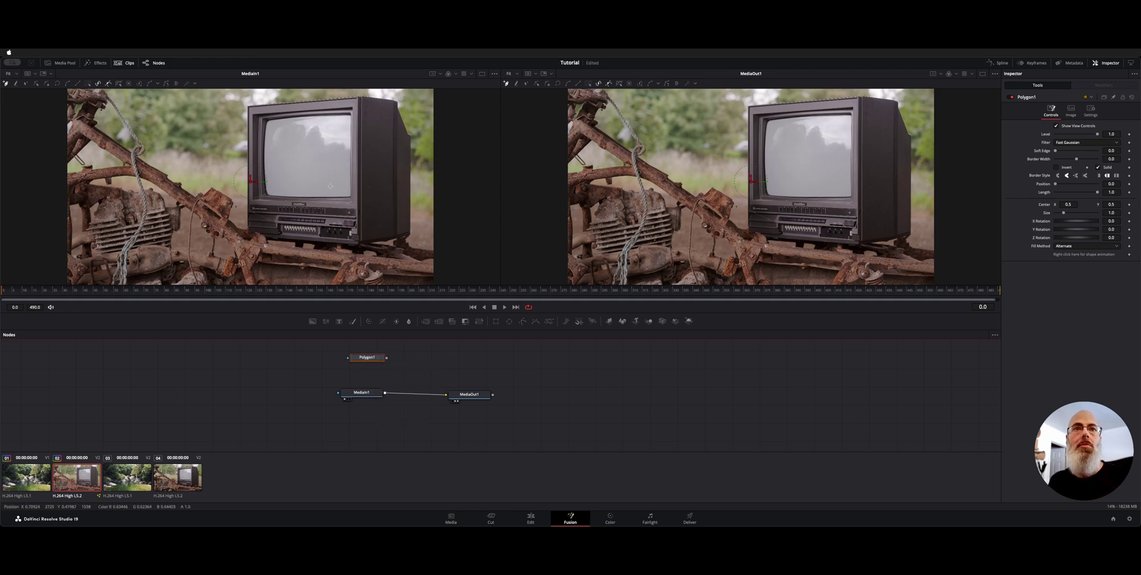
Switch to a single viewer and show MediaIn1 in it while keeping the Polygon node selected
left_click(983, 74)
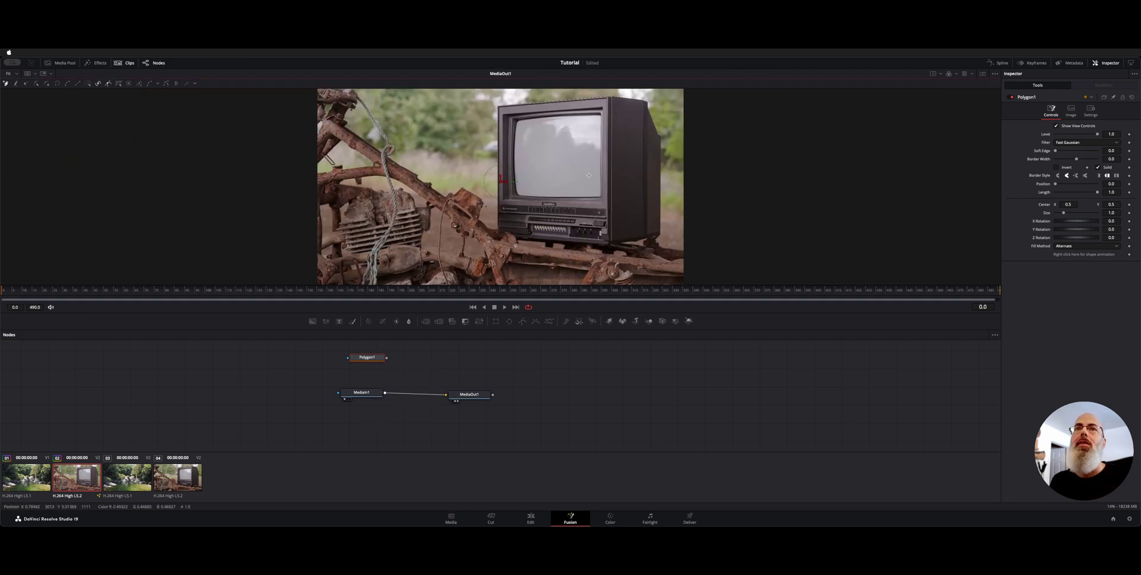
left_click_drag(373, 357, 510, 213)
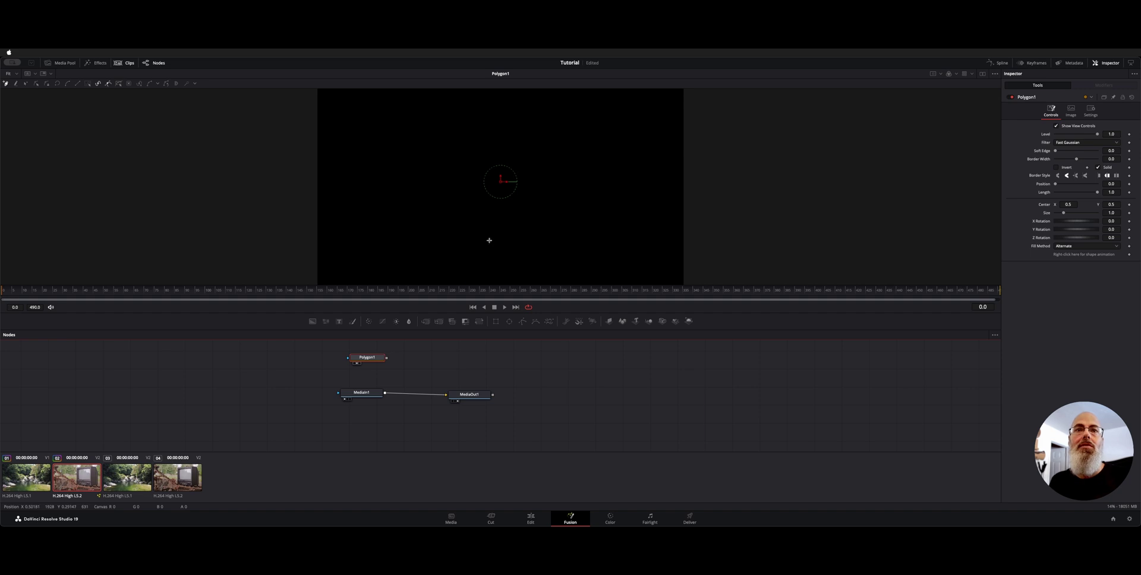
left_click_drag(362, 392, 552, 186)
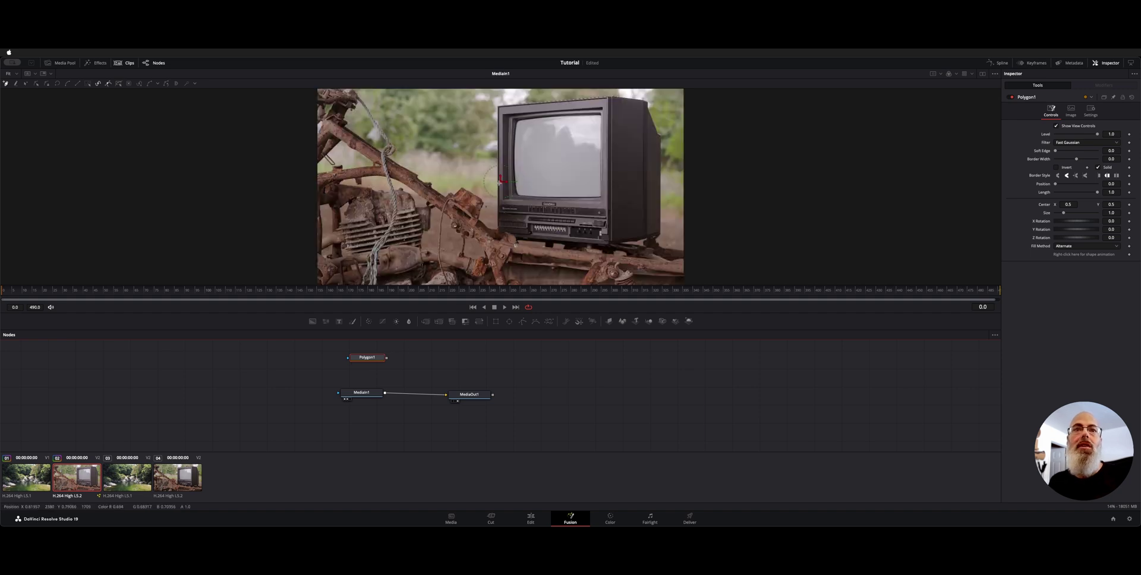
mouse_move(372, 358)
left_mouse_down()
mouse_move(350, 368)
mouse_move(370, 367)
left_mouse_up()
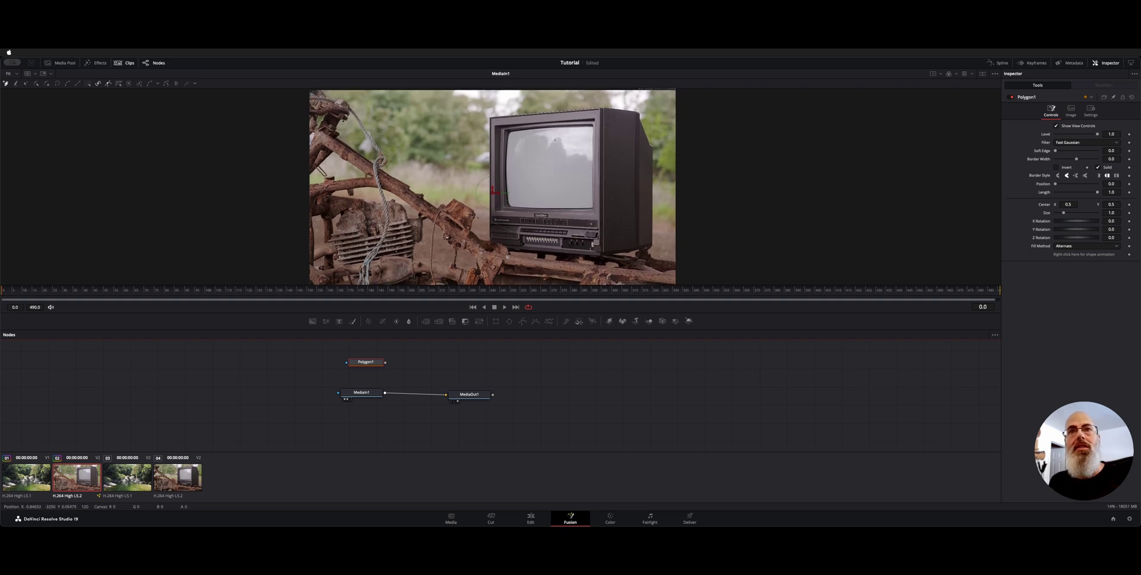
Draw a closed polygon mask around the edge of the television's screen glass
scroll(556, 142, "up", 2)
scroll(506, 133, "up", 1)
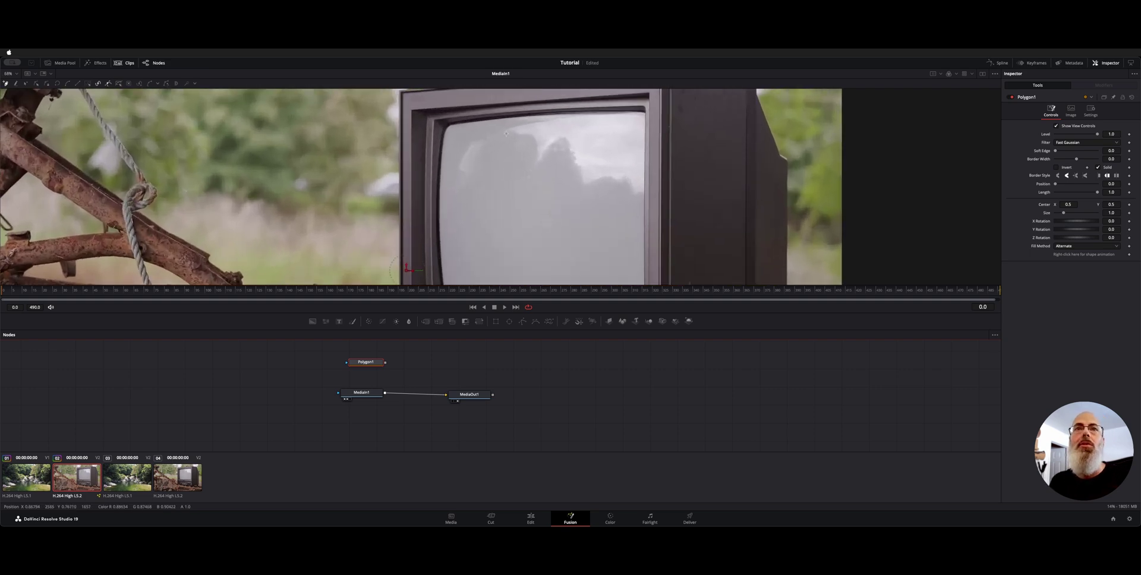
left_click(445, 125)
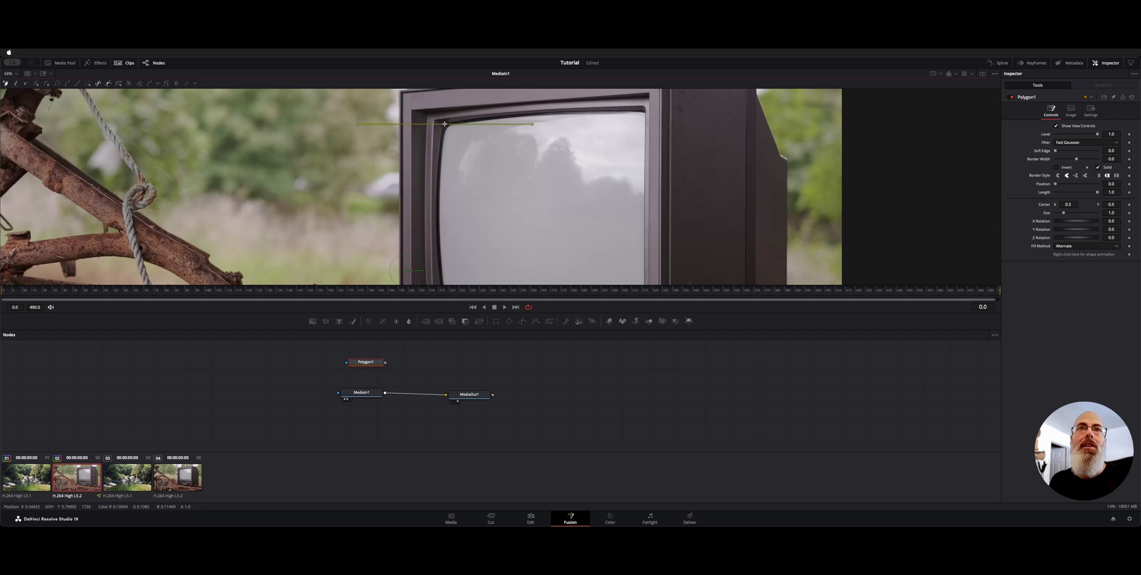
scroll(604, 109, "down", 5)
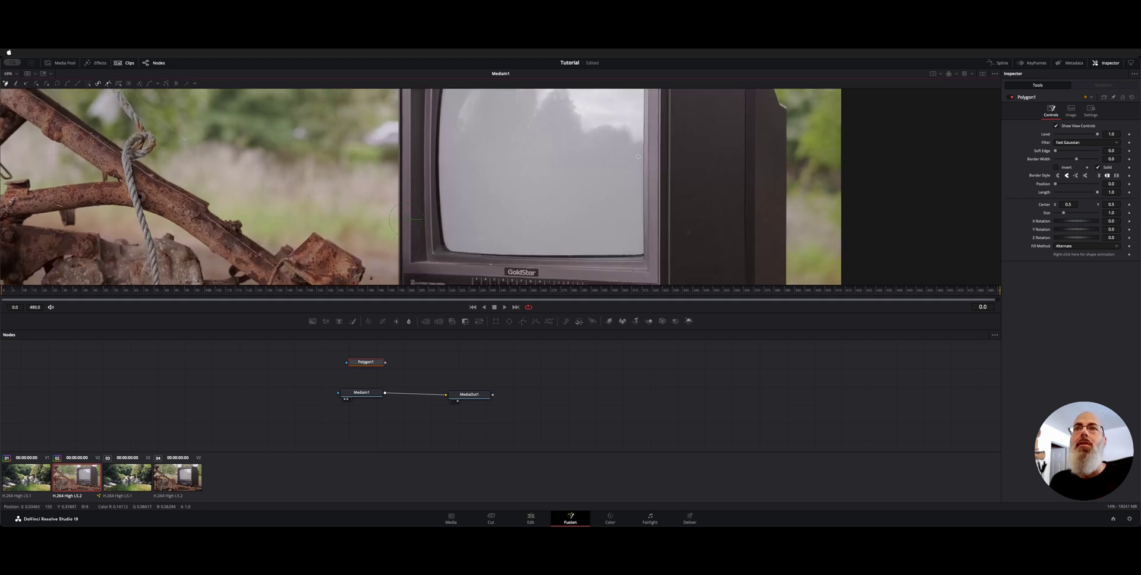
left_click(642, 239)
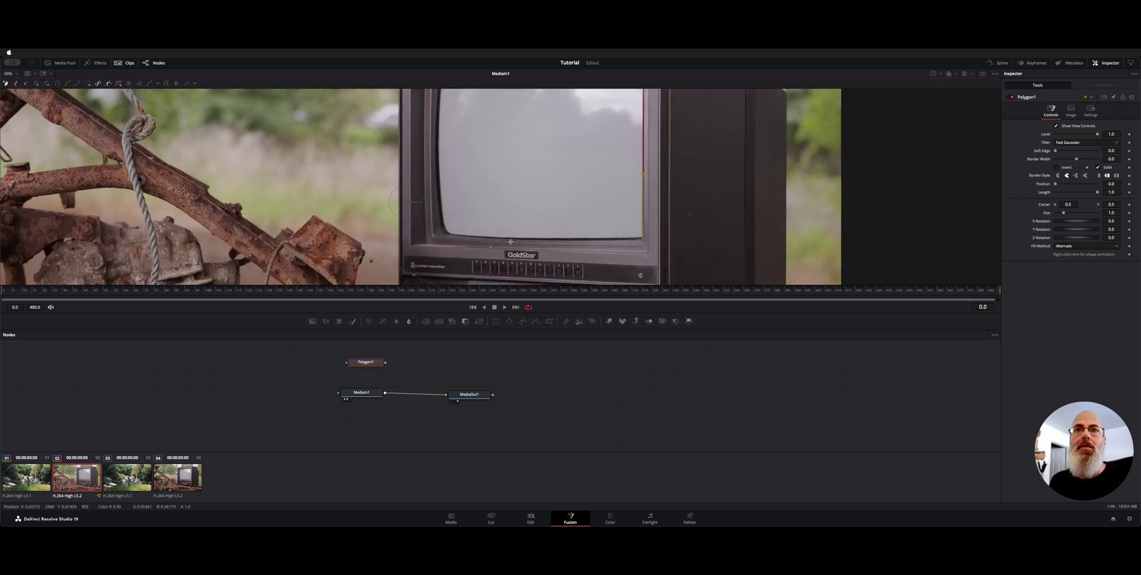
scroll(442, 210, "up", 4)
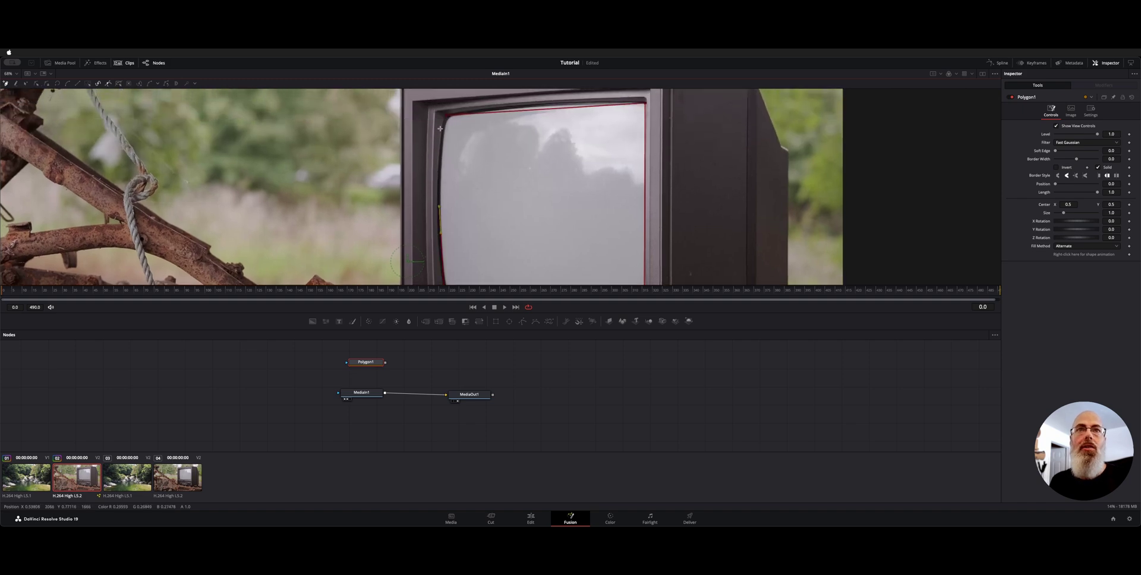
left_click(446, 114)
scroll(556, 154, "down", 4)
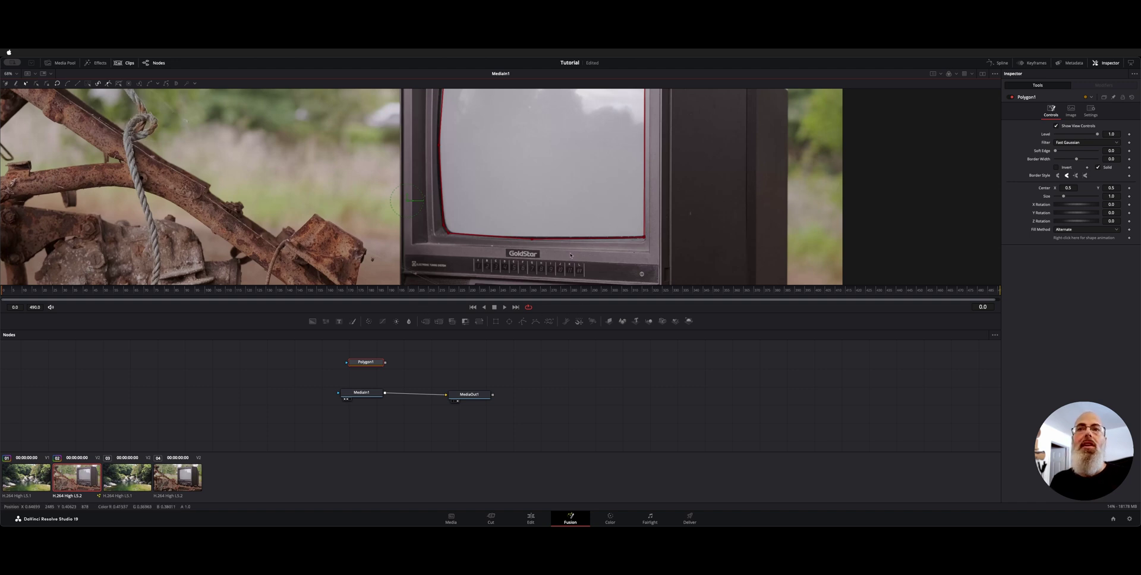
Restore the dual viewers with MediaOut1 in the second one and connect the Polygon node to MediaIn1's effect mask
left_click(984, 74)
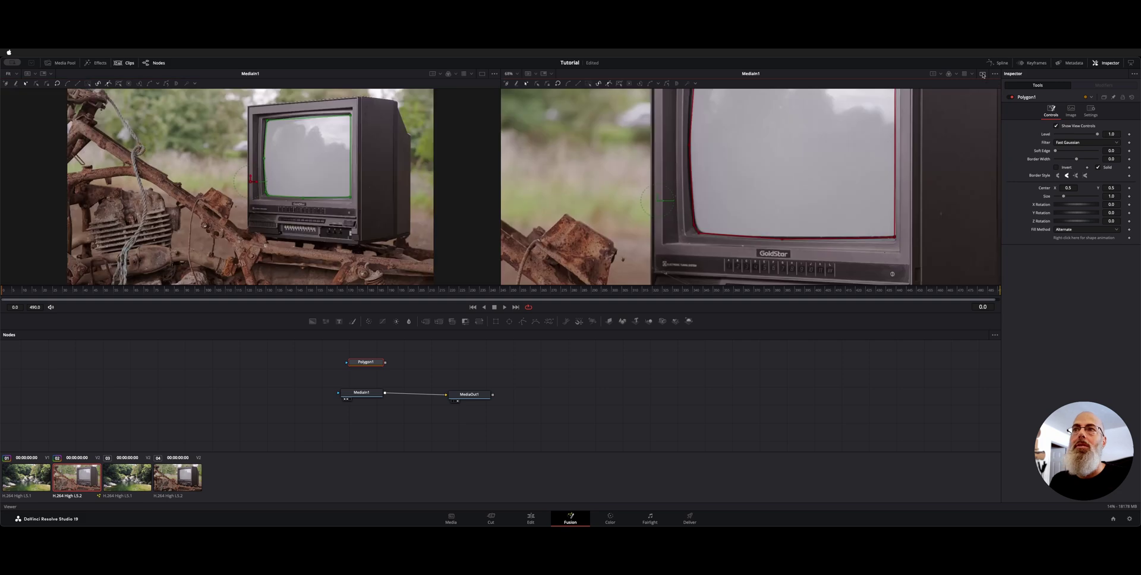
left_click_drag(476, 396, 759, 152)
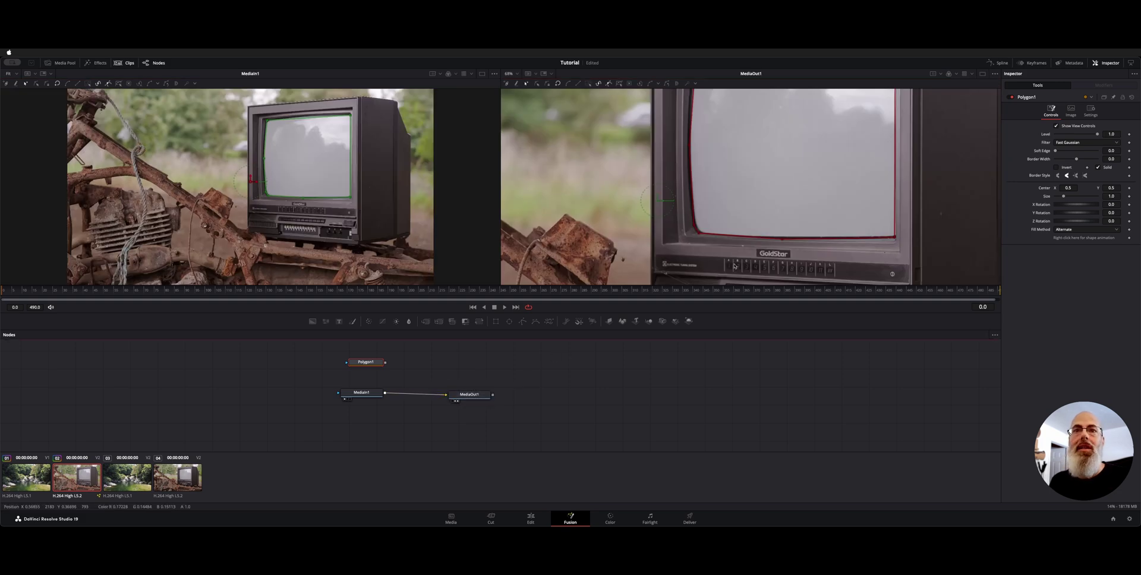
left_click_drag(368, 362, 338, 397)
left_click_drag(386, 353, 340, 395)
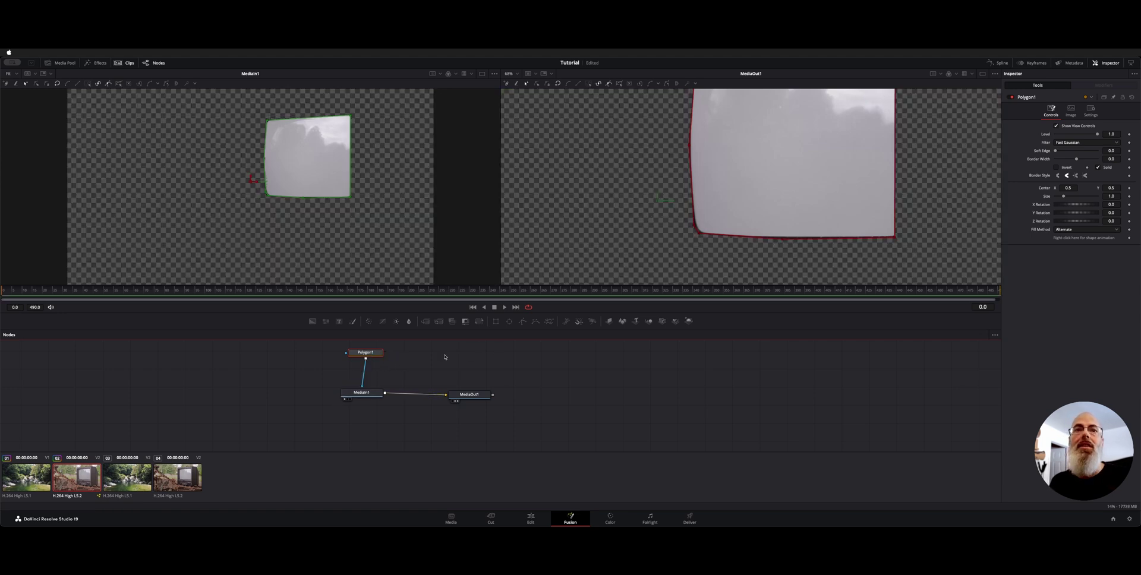
Invert the Polygon mask so the television's screen area is cut out
left_click(383, 392)
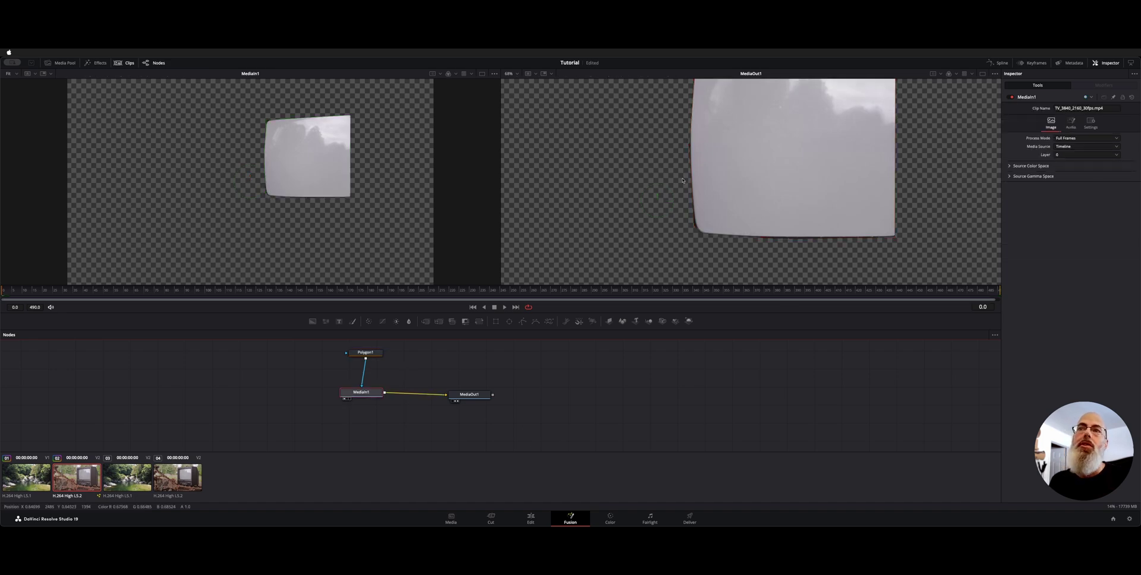
left_click(365, 353)
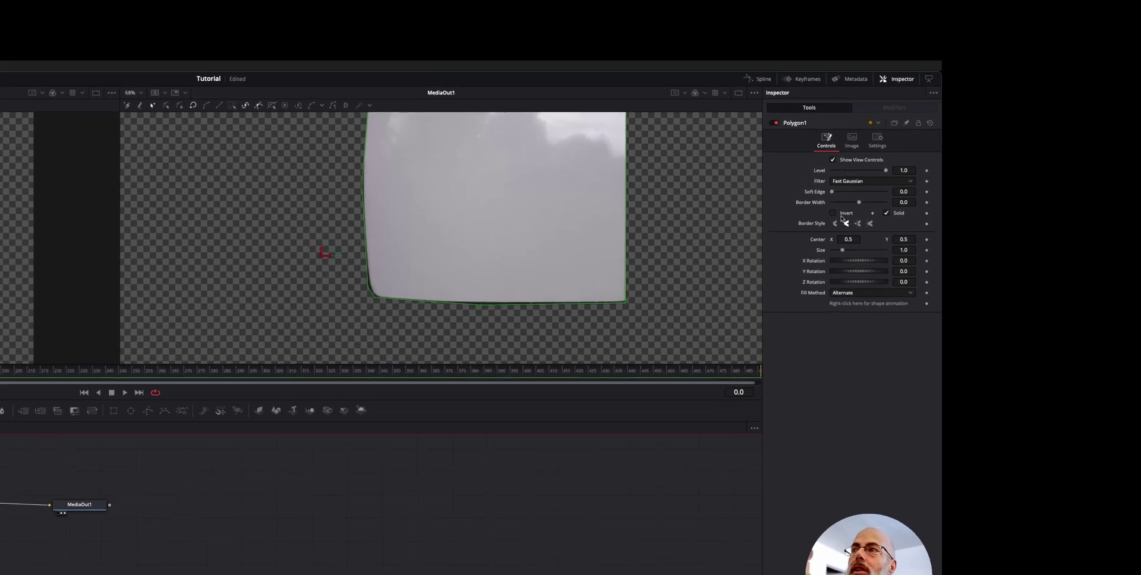
left_click(843, 215)
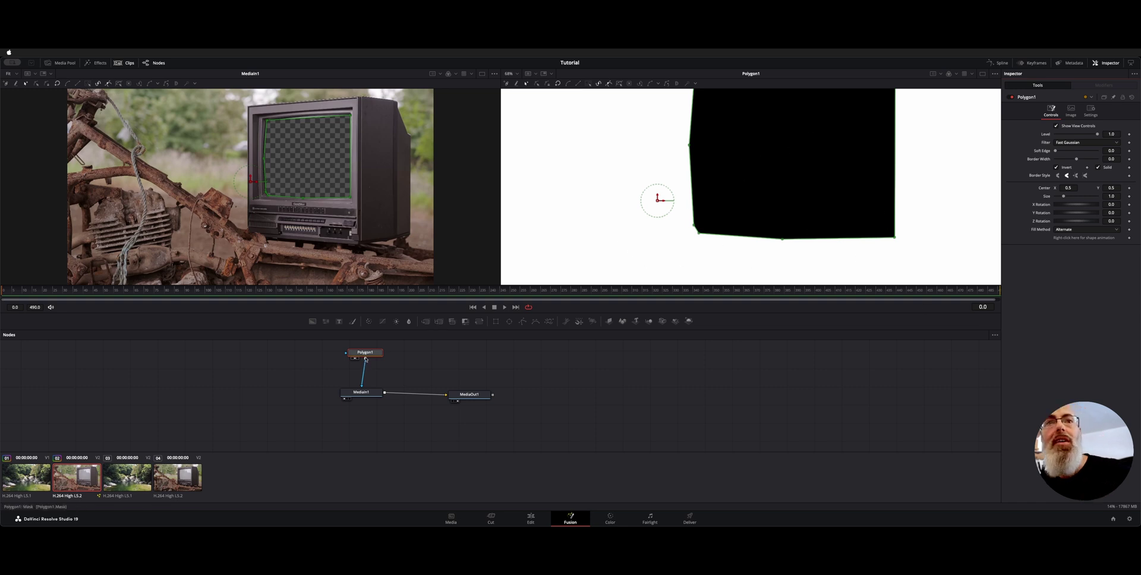
Set the Polygon mask's Soft Edge to about 0.00287 and show MediaIn1 in a single viewer
left_click_drag(365, 359, 358, 365)
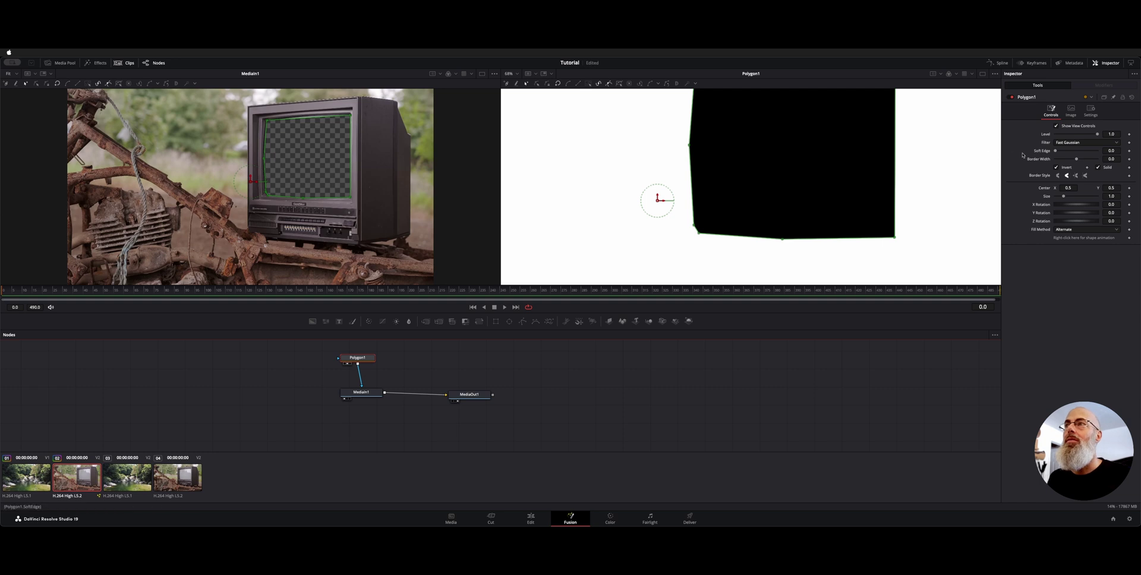
left_click_drag(1057, 152, 1117, 153)
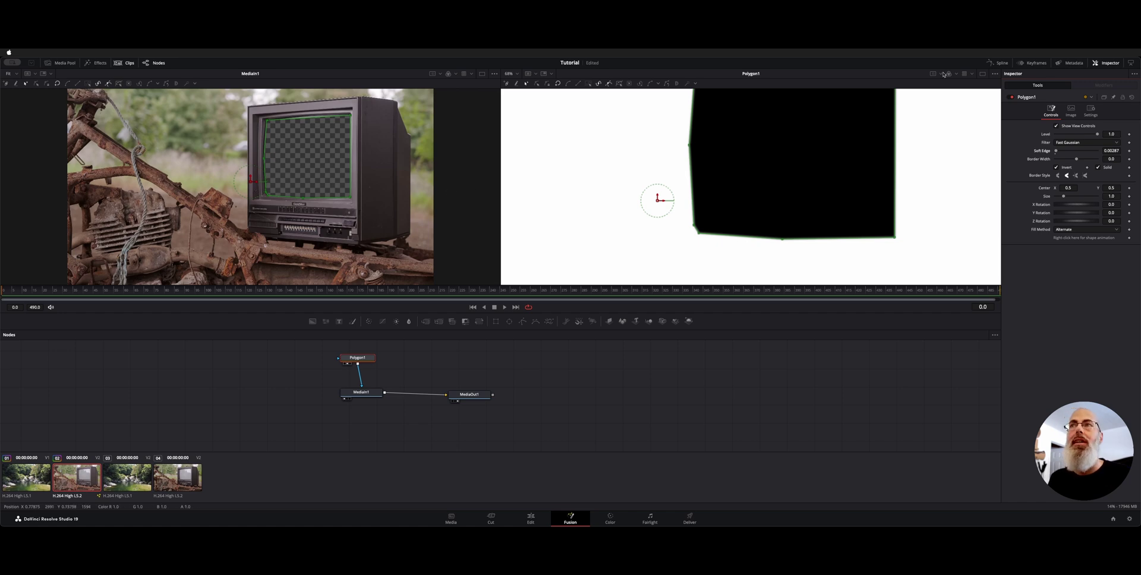
left_click(983, 73)
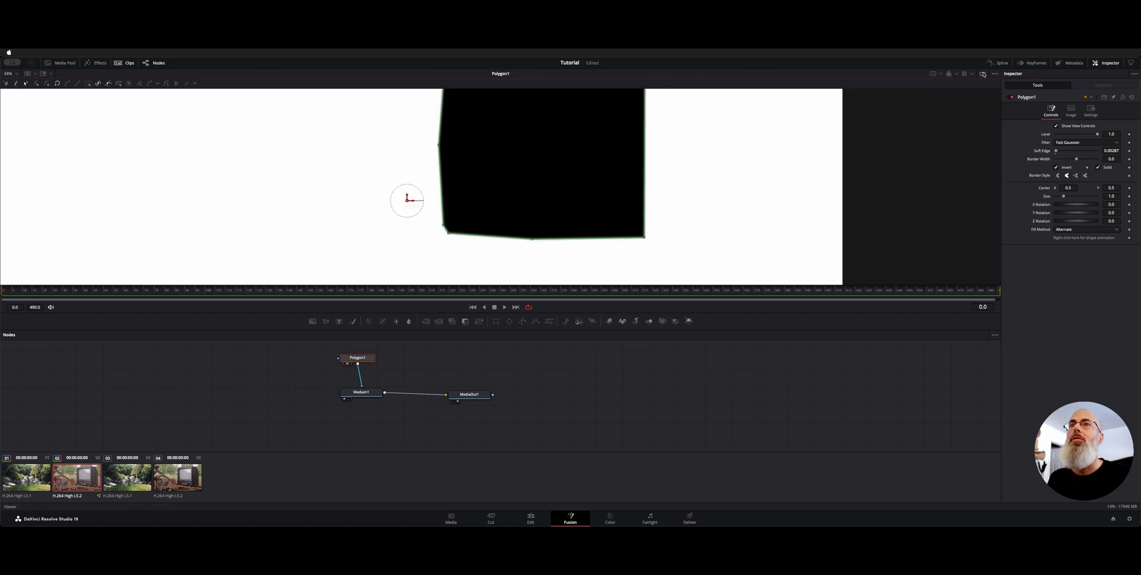
left_click(345, 398)
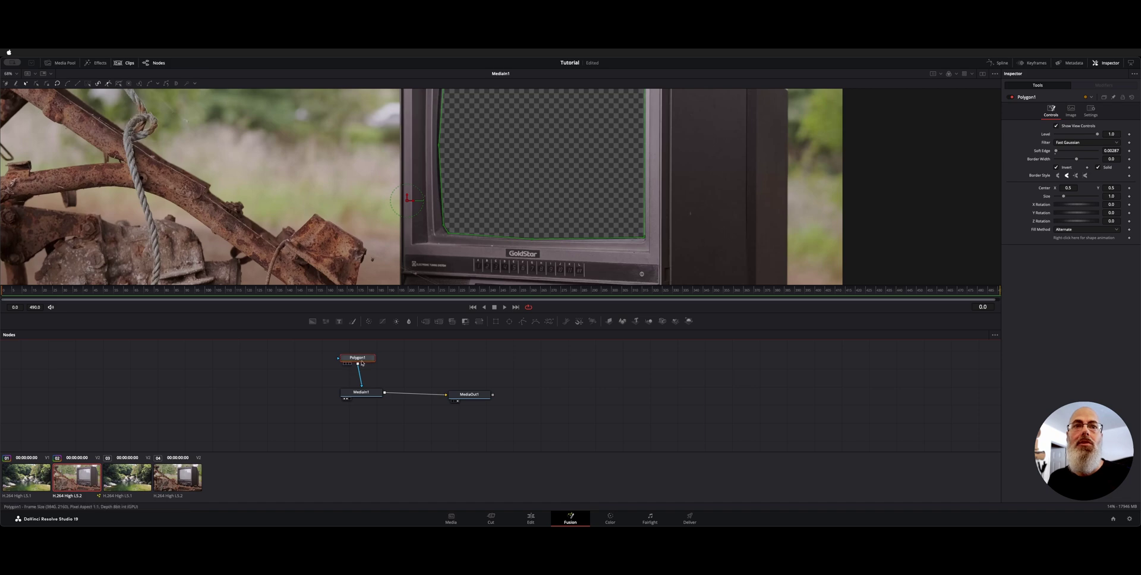
Hide the clips strip and curve the Polygon mask's top edge with its corner handles so it follows the television glass
mouse_move(358, 358)
left_mouse_down()
mouse_move(382, 361)
mouse_move(357, 360)
left_mouse_up()
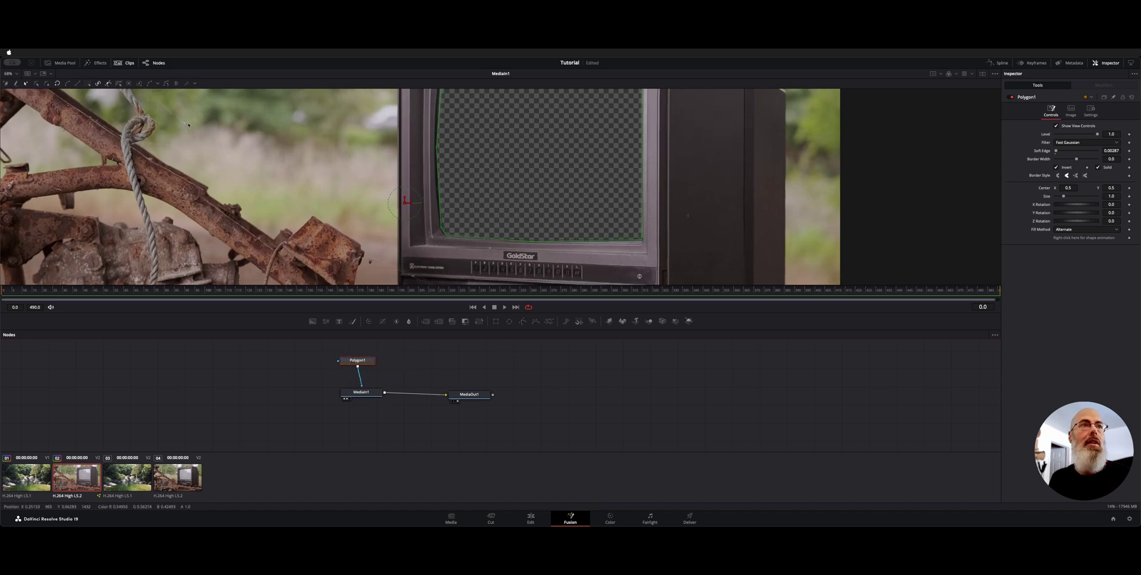
left_click(114, 63)
scroll(250, 299, "up", 3)
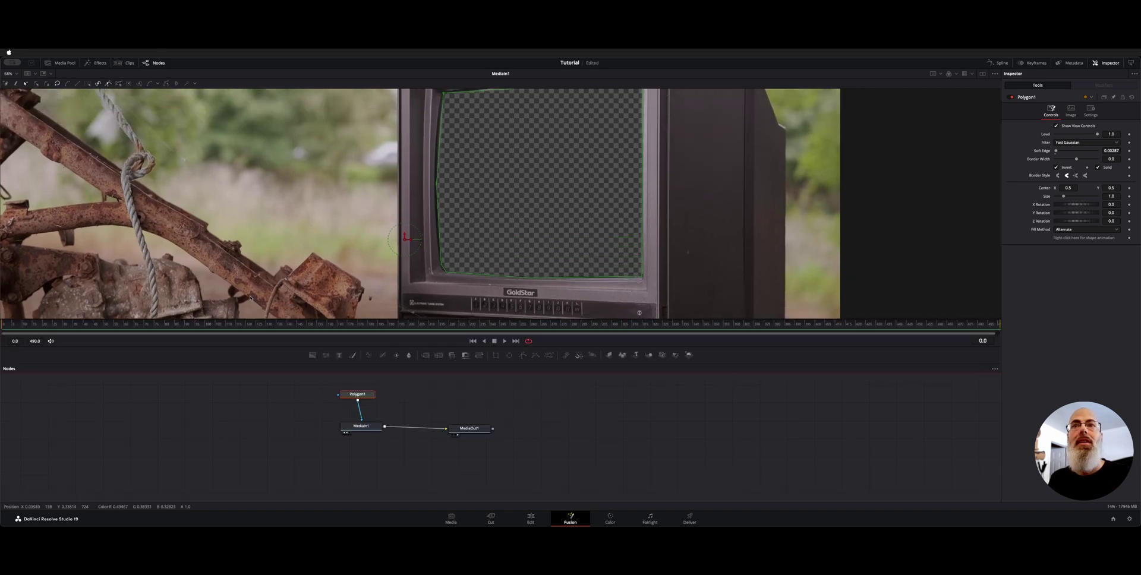
scroll(250, 299, "left", 3)
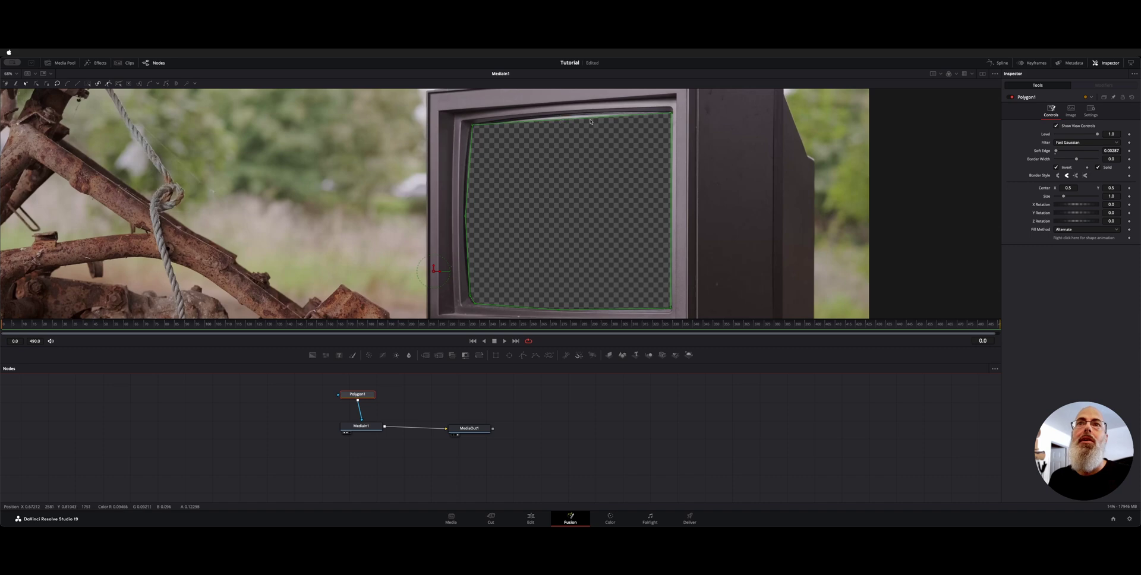
scroll(589, 113, "up", 5)
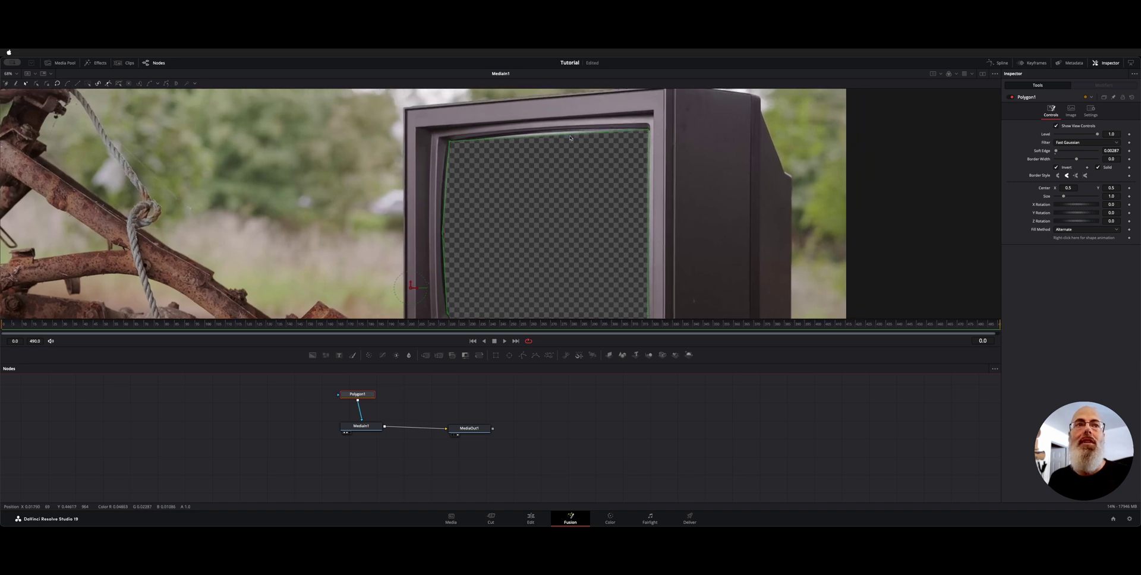
scroll(570, 138, "up", 1)
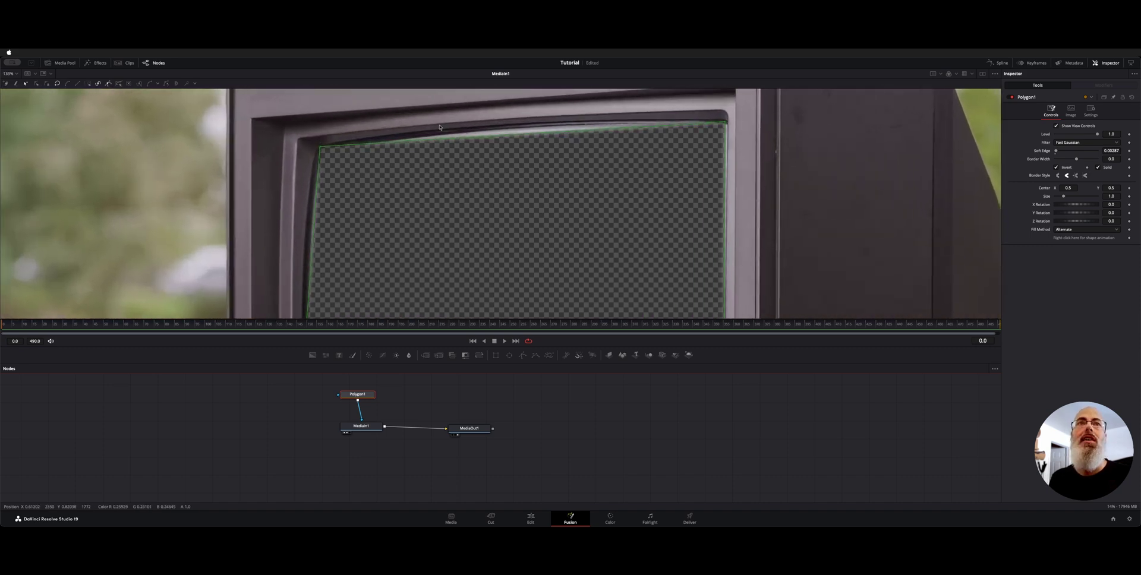
left_click(321, 148)
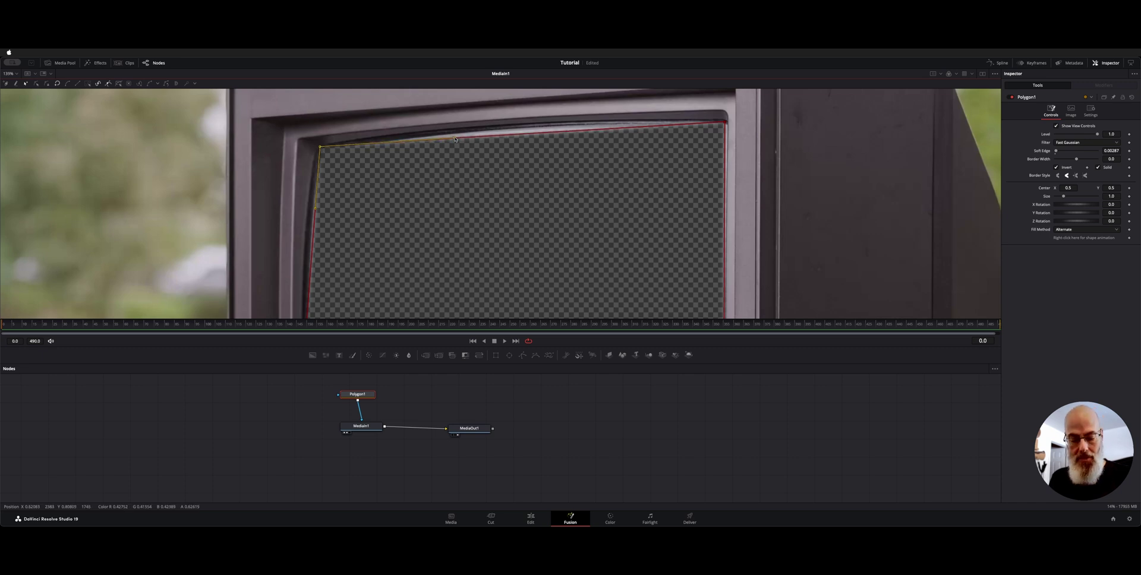
mouse_move(455, 139)
left_mouse_down()
mouse_move(449, 158)
mouse_move(454, 130)
left_mouse_up()
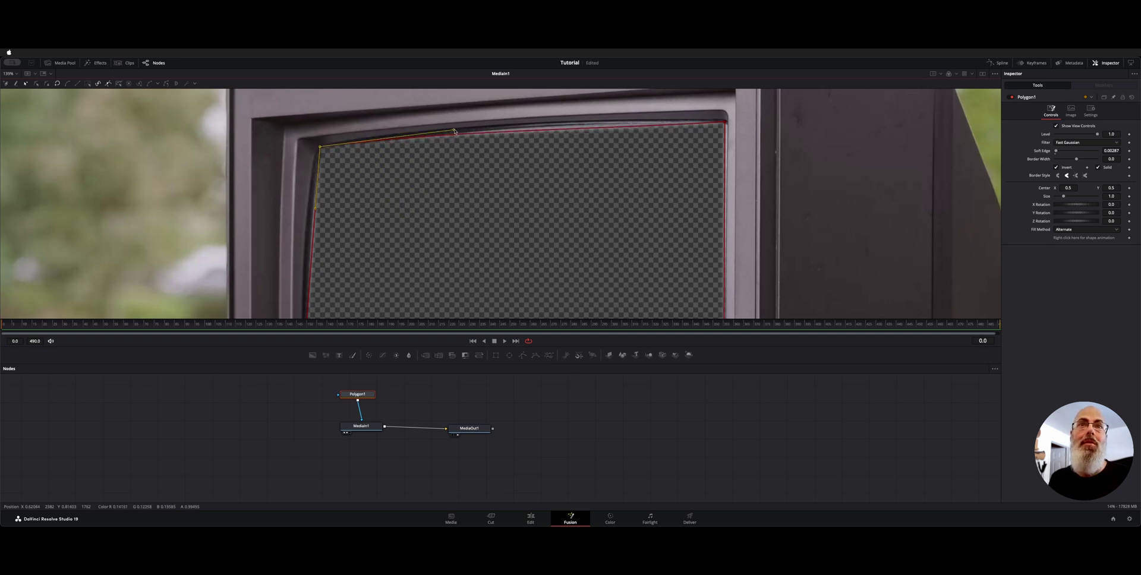
left_click(723, 122)
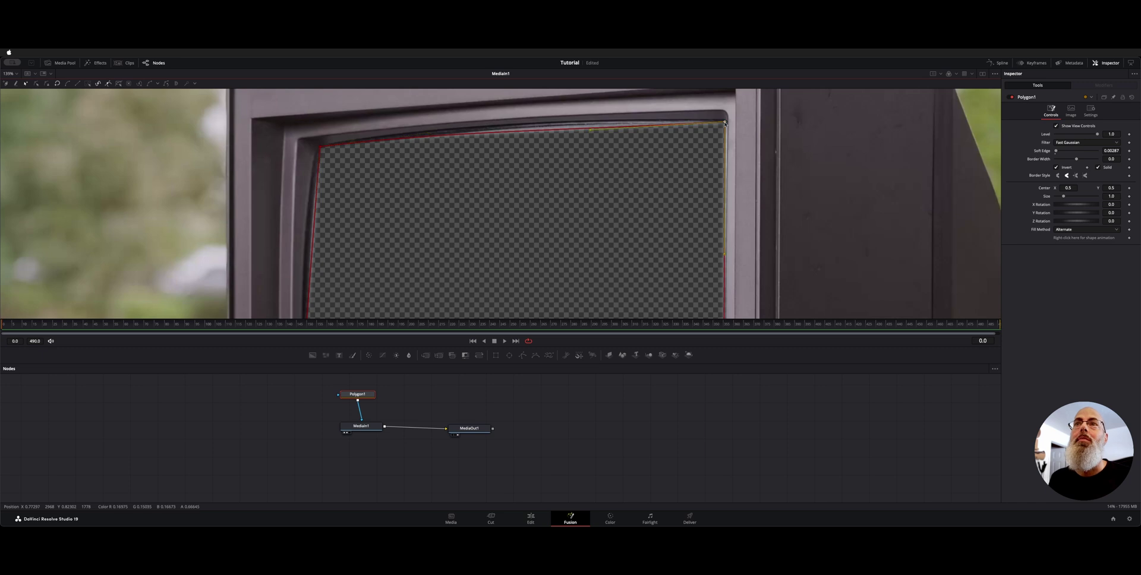
left_click(587, 125)
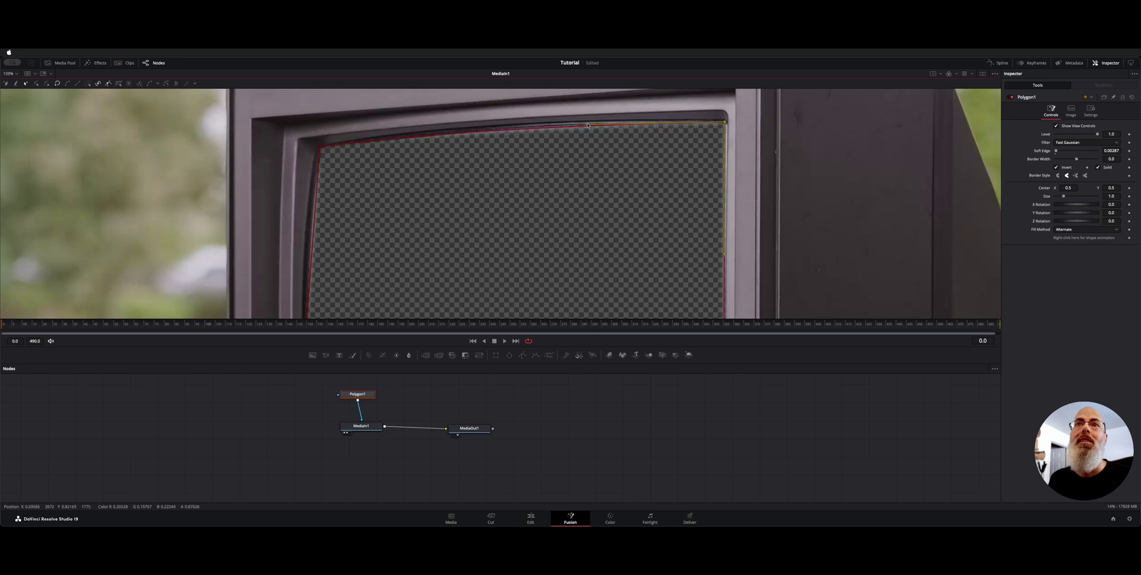
left_click_drag(726, 124, 727, 123)
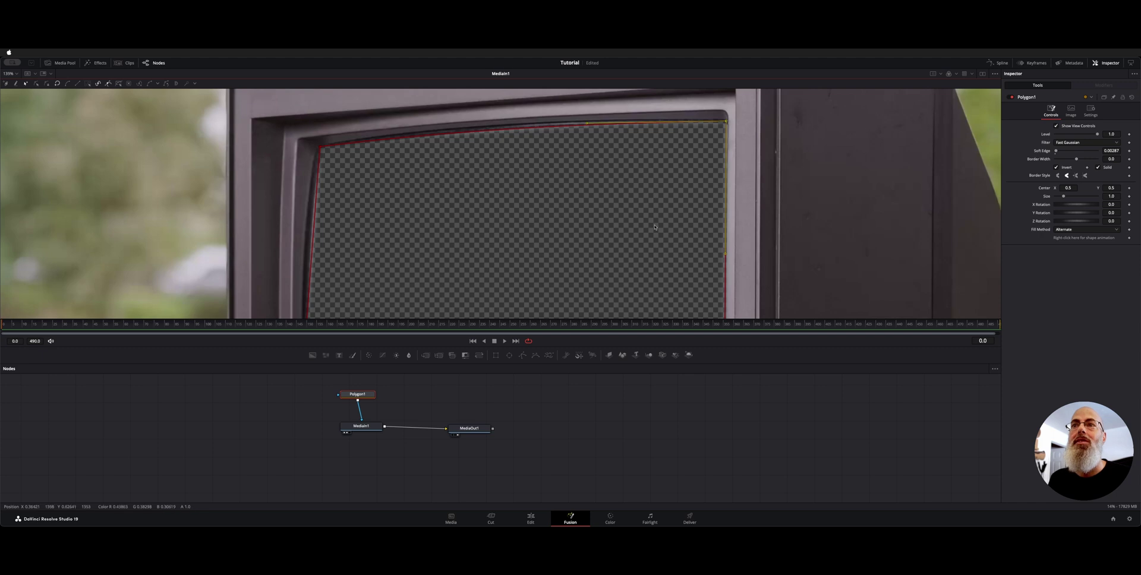
Fit the mask's lower-right corner point to the glass corner and delete the middle point of the bottom edge
scroll(655, 227, "down", 10)
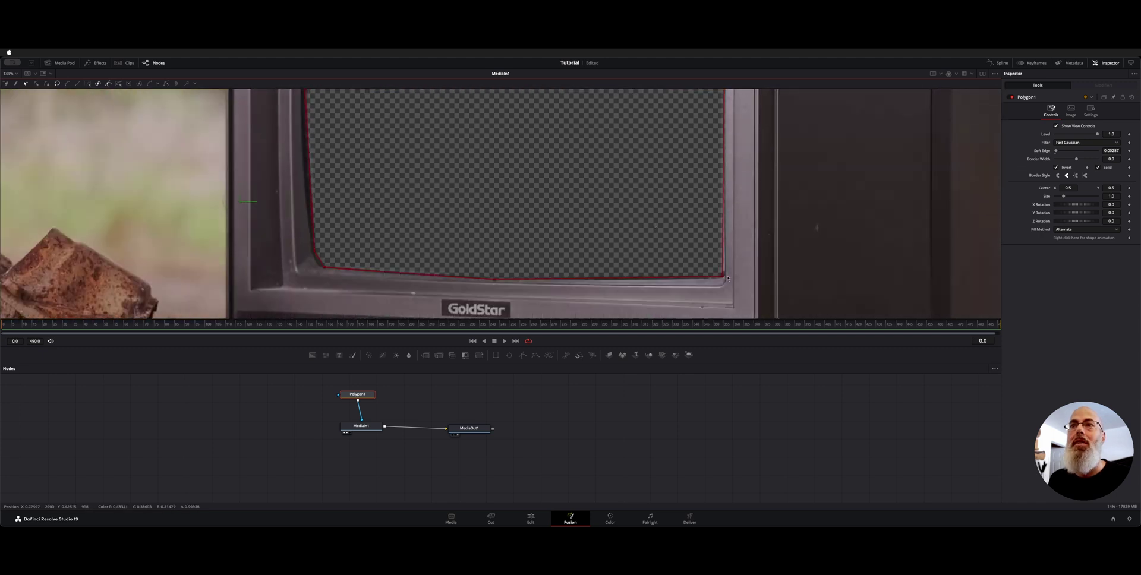
left_click_drag(725, 278, 726, 279)
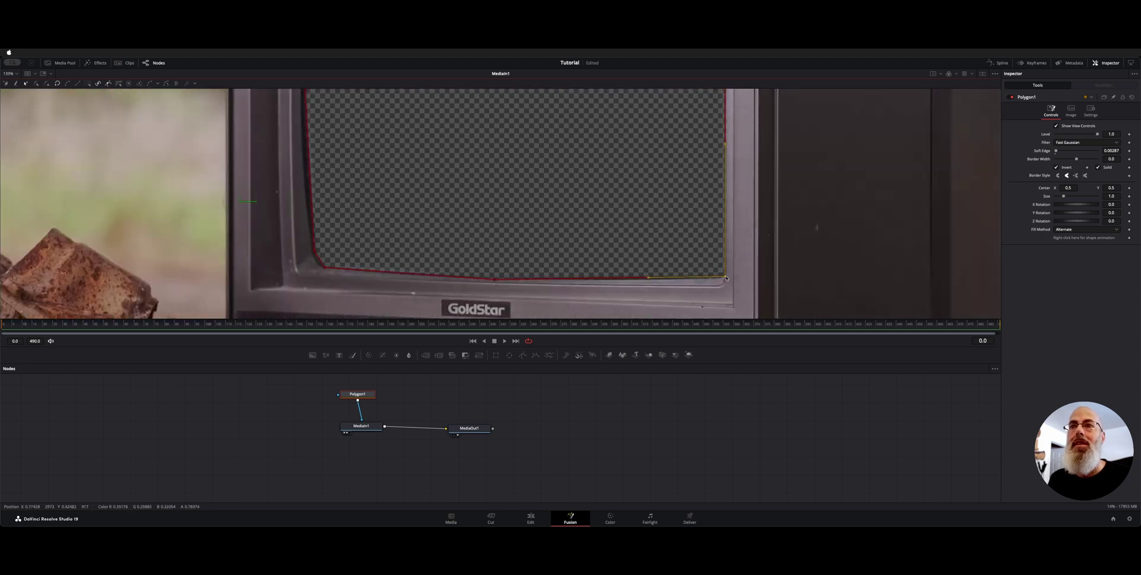
left_click(494, 278)
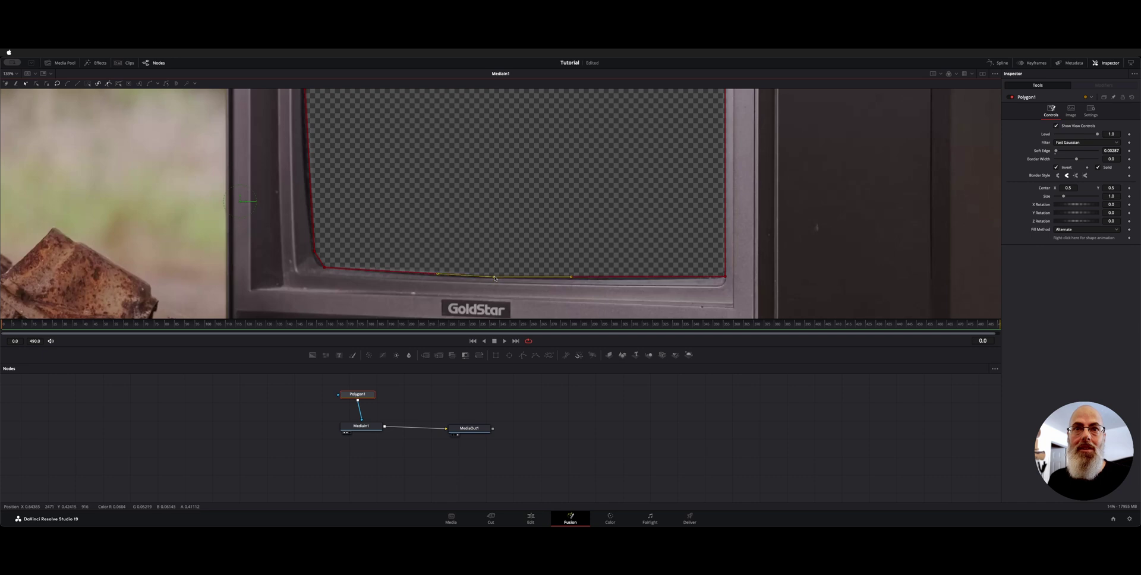
left_click_drag(574, 278, 571, 278)
left_click_drag(438, 274, 436, 276)
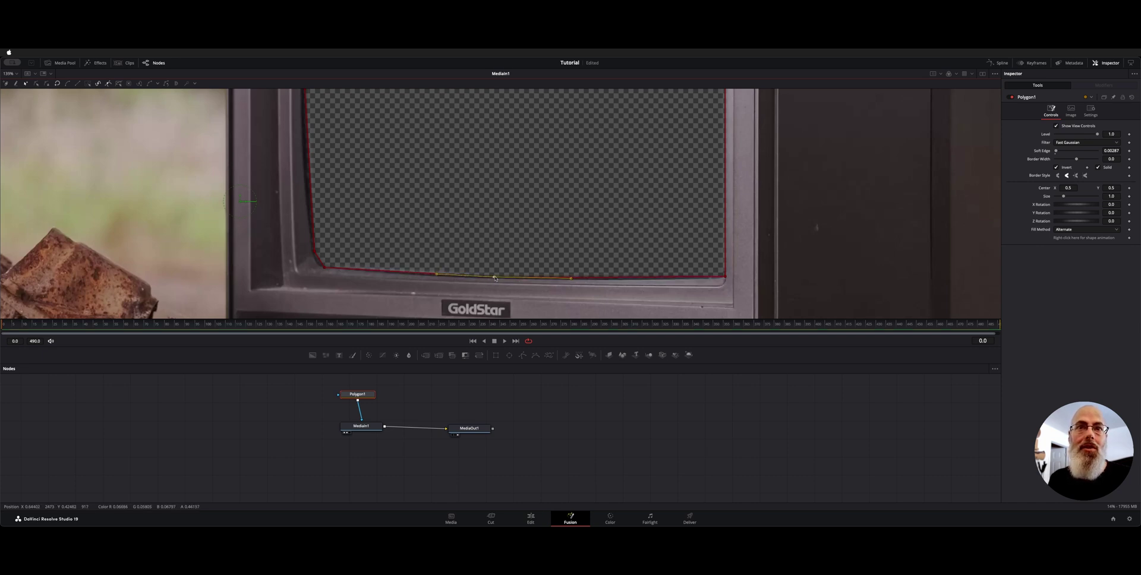
key("Delete")
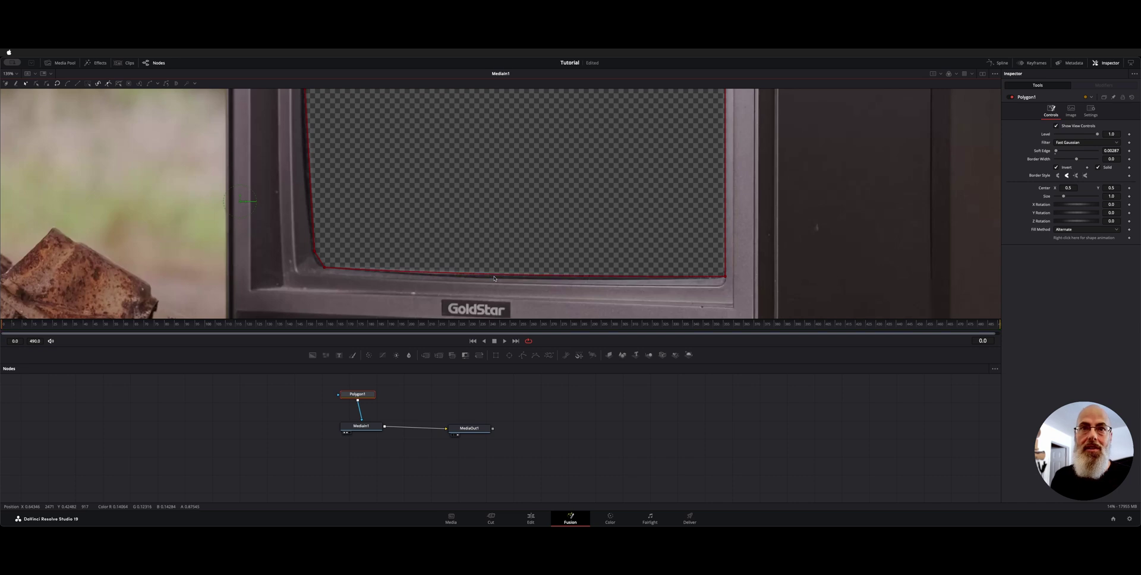
Curve the mask's bottom edge along the glass using the handles of its lower-left and lower-right corner points
left_click(322, 267)
left_click_drag(456, 279, 459, 282)
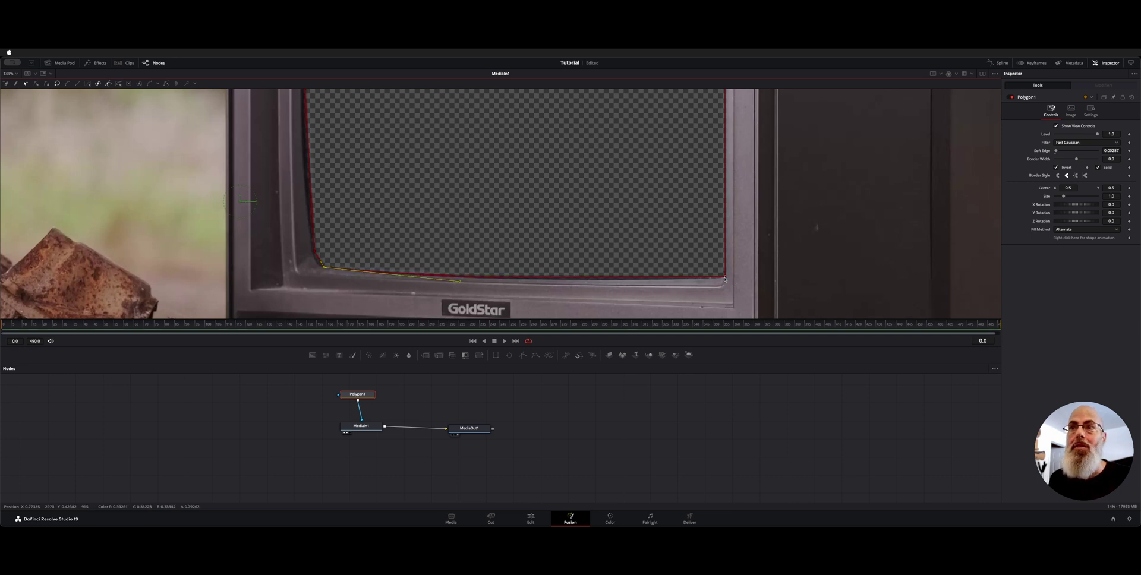
left_click(724, 278)
left_click_drag(592, 280, 569, 282)
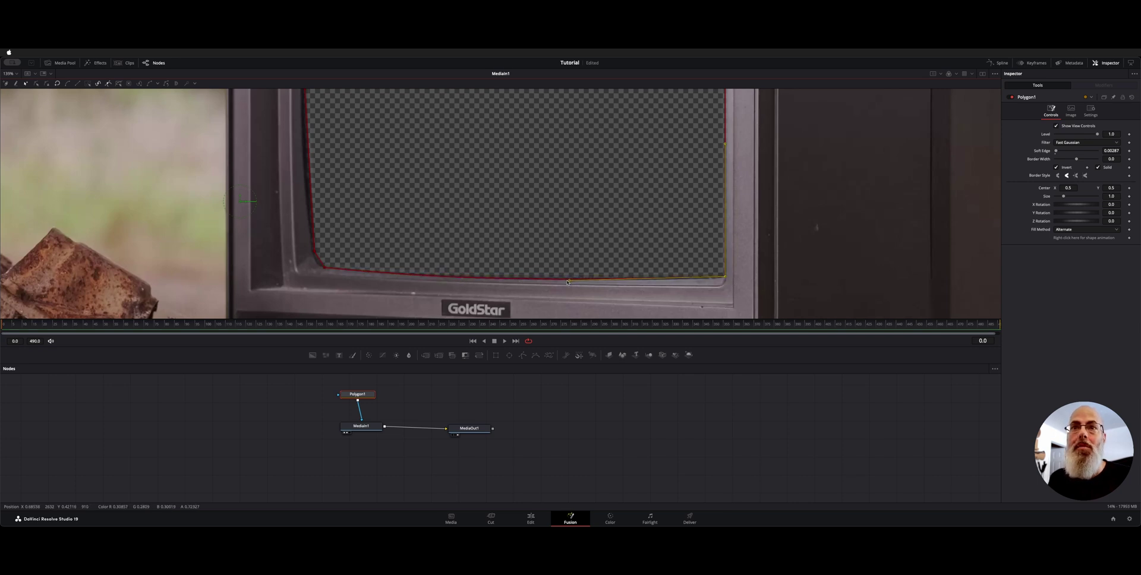
Remove the extra point just above the mask's lower-left corner and fit the remaining corner point and its handles to the glass
left_click(315, 252)
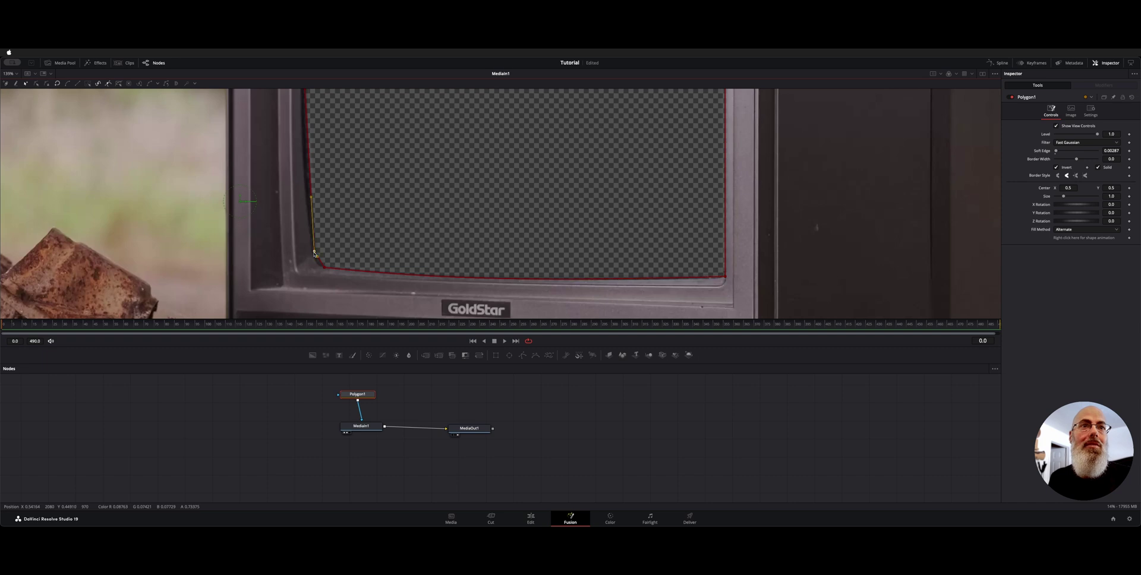
left_click_drag(315, 252, 325, 269)
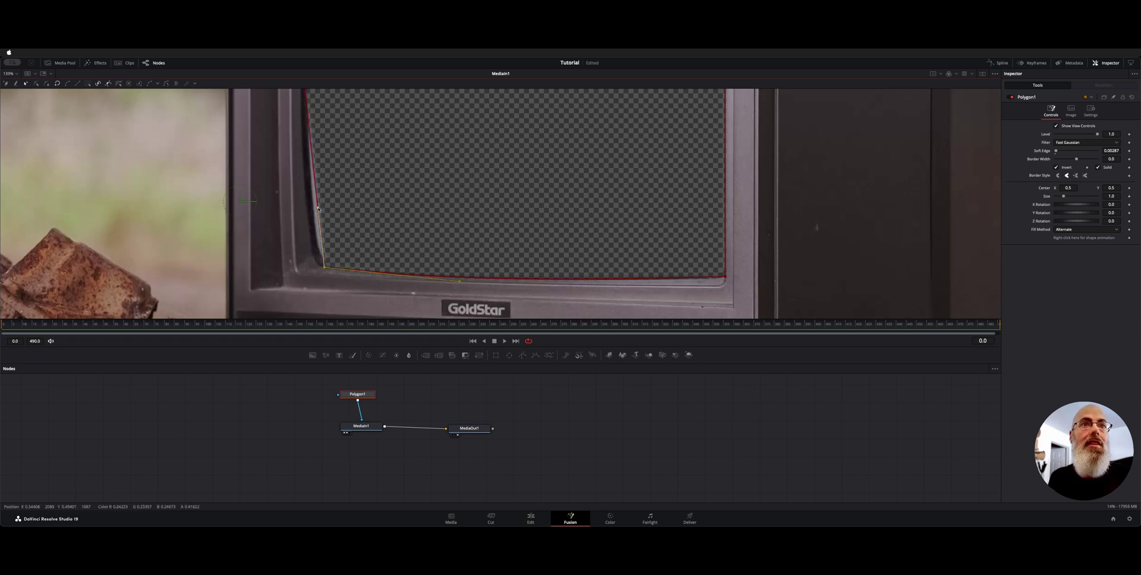
mouse_move(319, 207)
left_mouse_down()
mouse_move(312, 161)
mouse_move(316, 198)
left_mouse_up()
left_click_drag(318, 266, 317, 265)
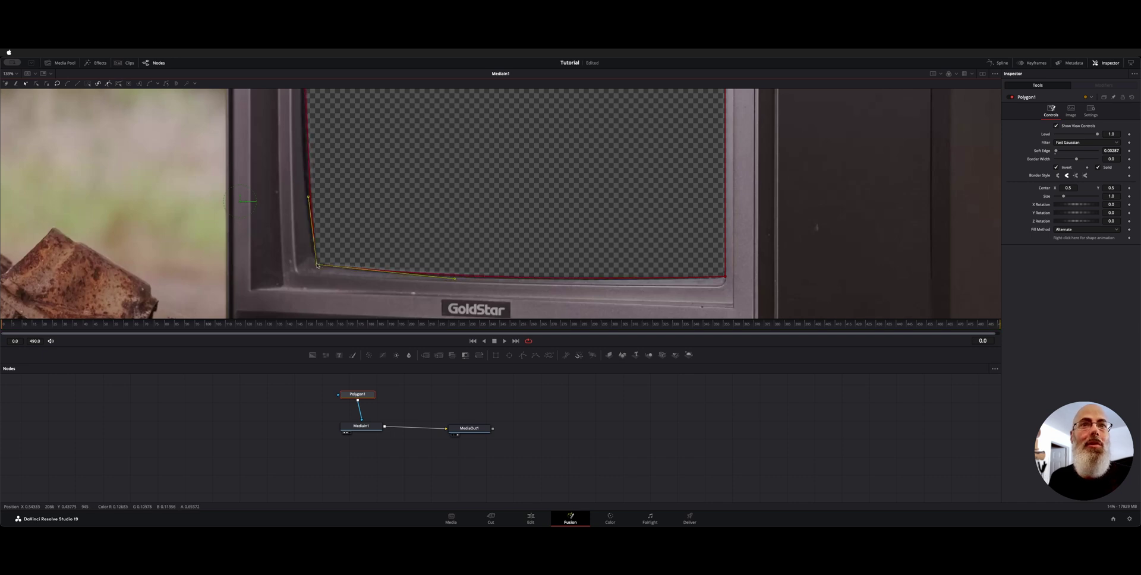
left_click_drag(317, 223, 340, 161)
Reposition the middle point of the mask's left edge and adjust its two handles to match the glass's curve
scroll(339, 160, "up", 3)
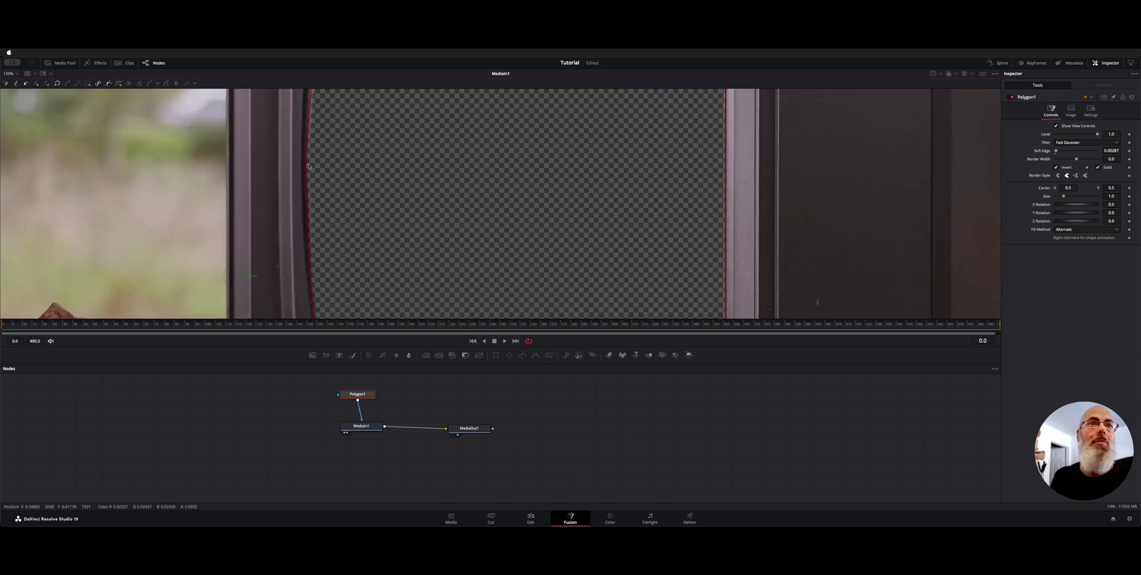
left_click(309, 167)
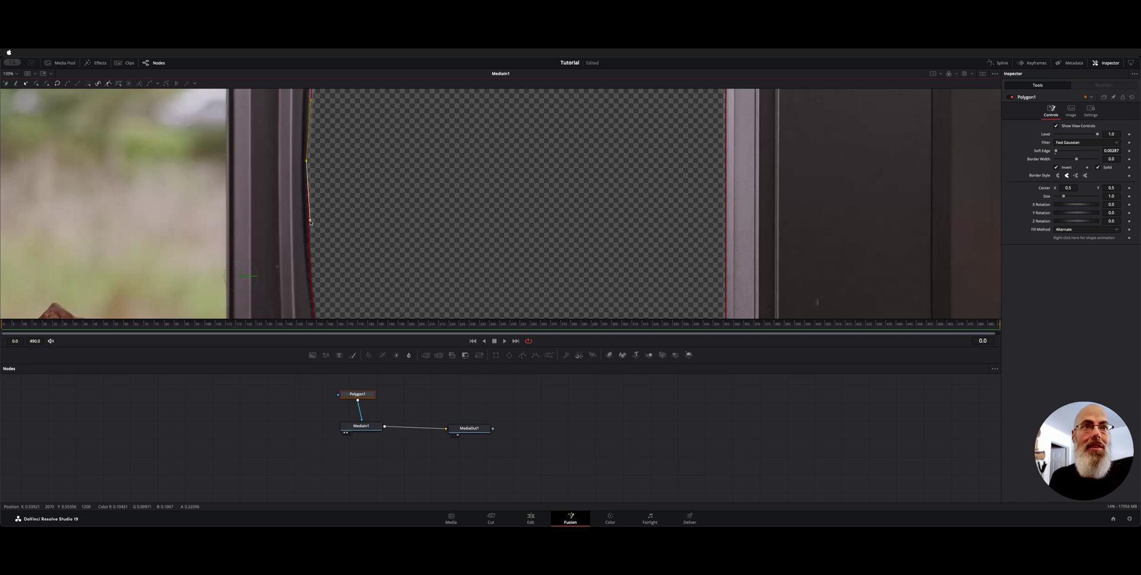
left_click_drag(311, 223, 309, 223)
left_click(307, 160)
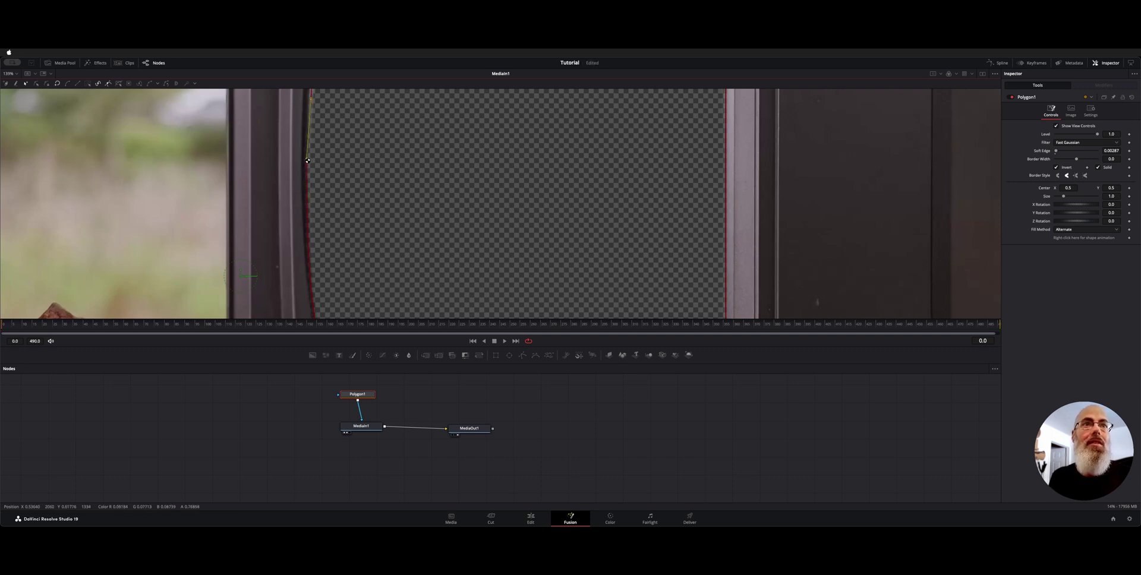
left_click_drag(308, 161, 311, 144)
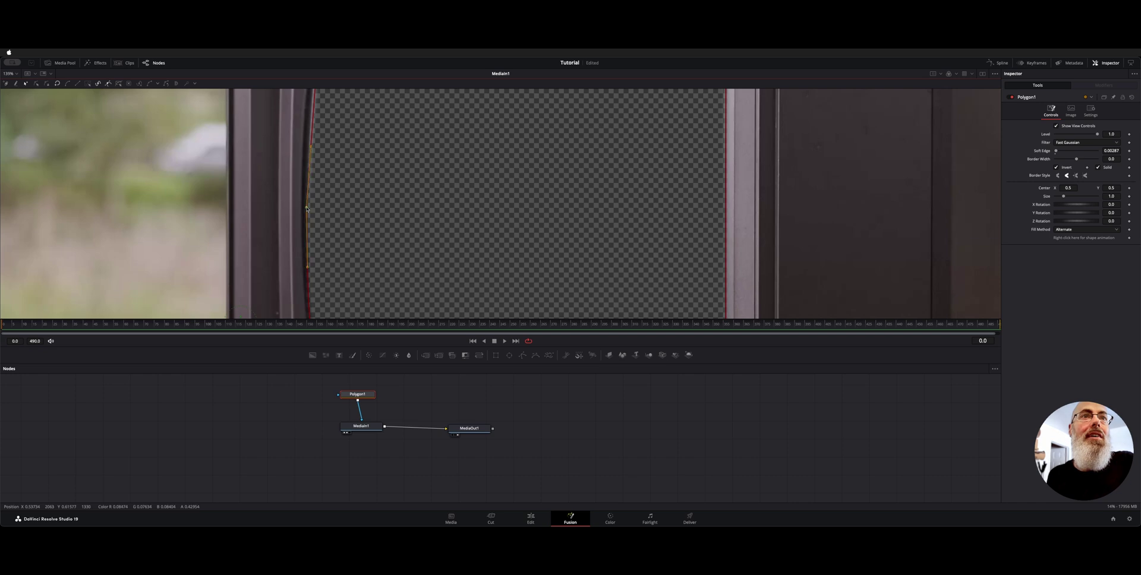
left_click_drag(312, 147, 309, 141)
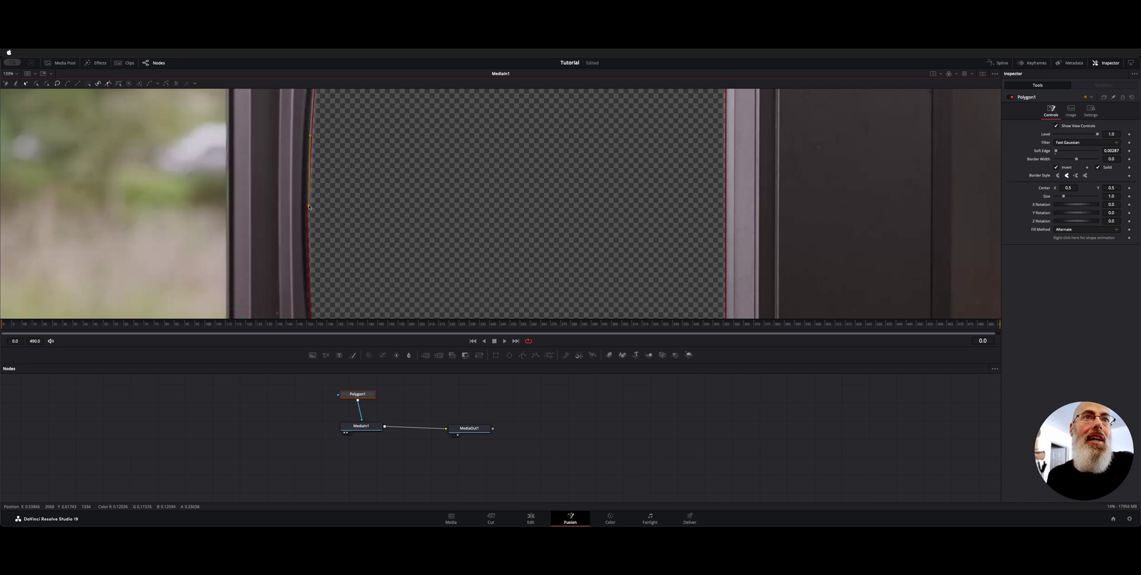
left_click_drag(308, 207, 307, 206)
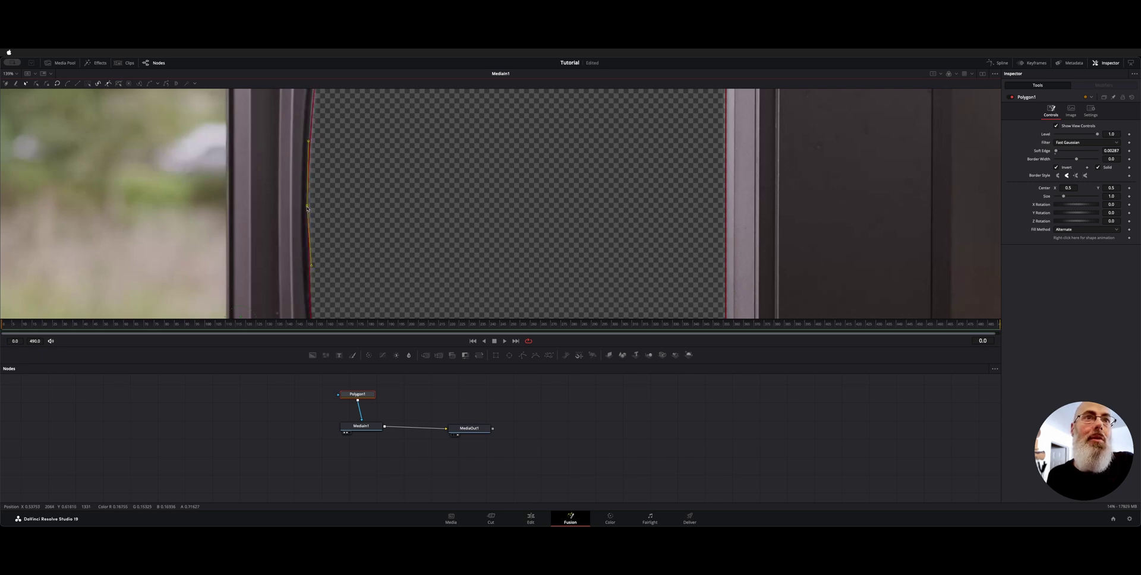
left_click_drag(308, 266, 308, 268)
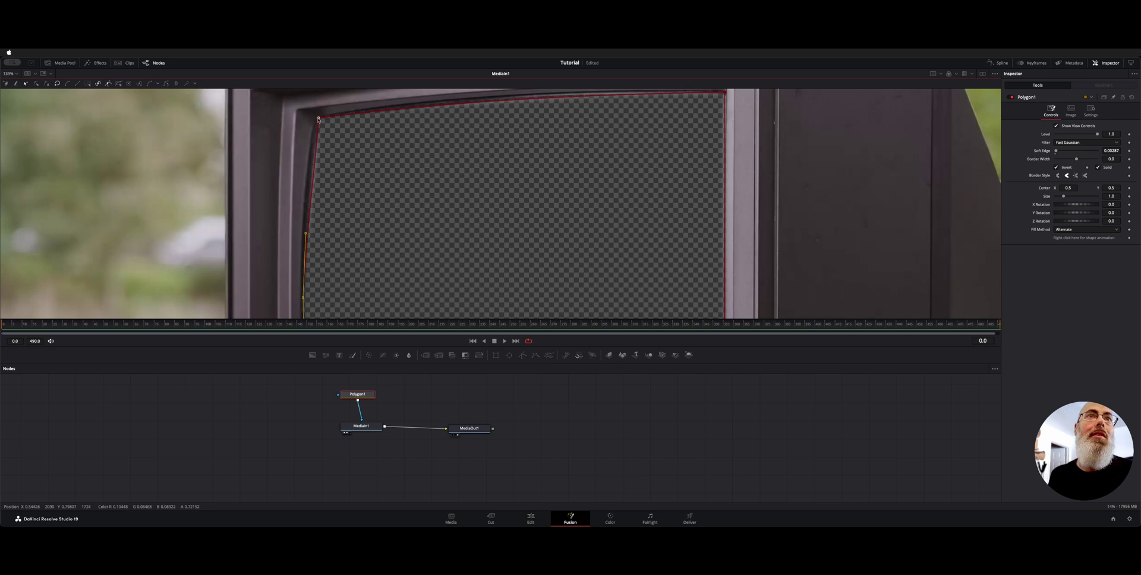
Refine the curves at the mask's upper corners and nudge the Polygon node slightly to the right above MediaIn1
left_click_drag(315, 177, 309, 177)
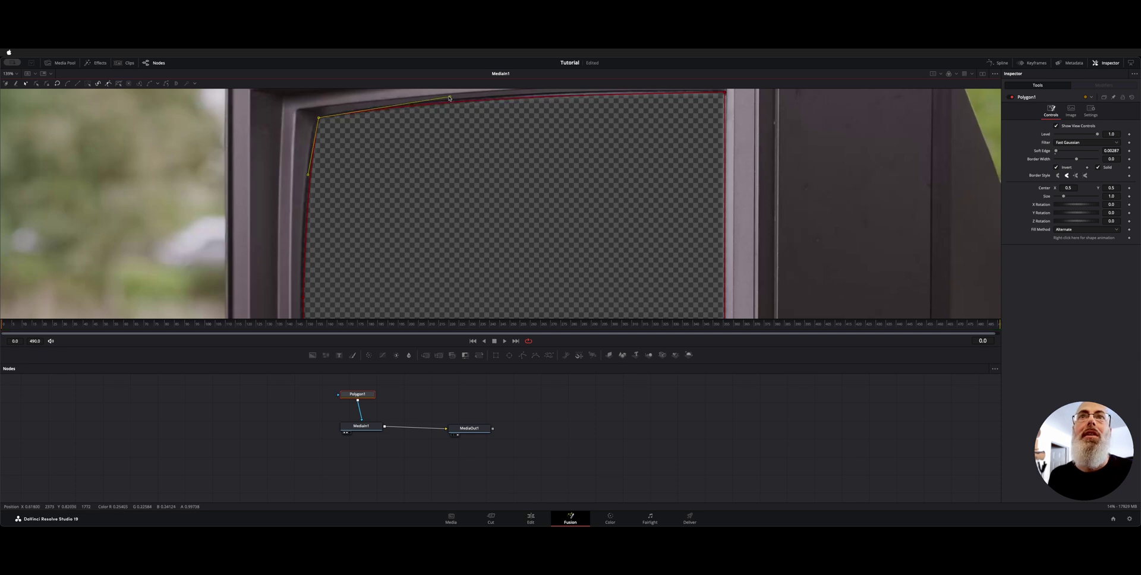
scroll(507, 148, "up", 3)
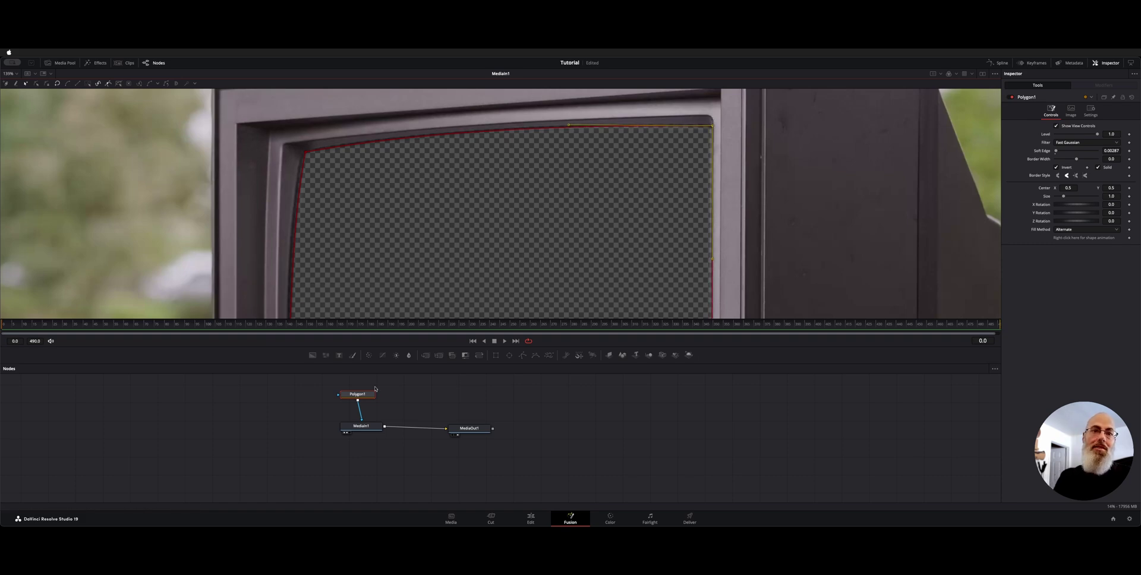
left_click_drag(375, 390, 387, 390)
key("shift+z")
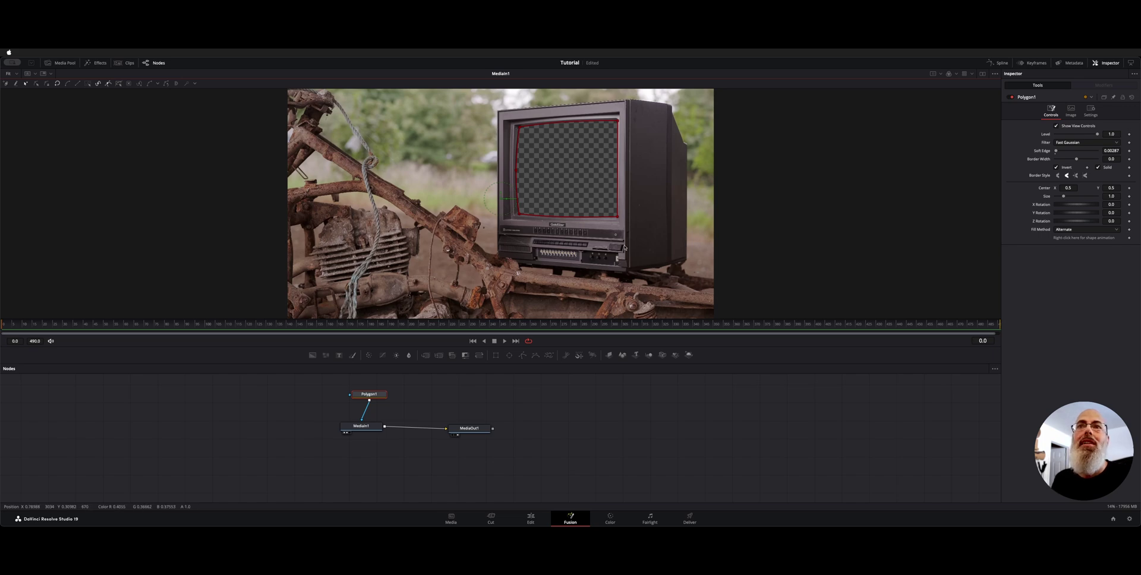
Return to the Edit page and toggle the masked TV clip on V2 off and on to compare the result
key("shift+4")
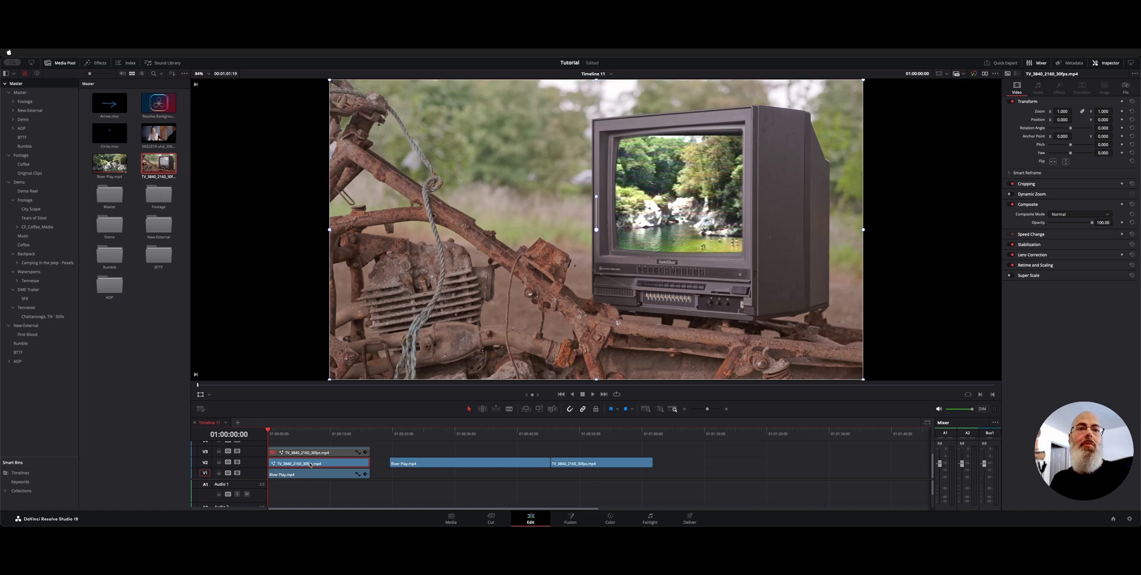
key("d")
key("d")
key("d")
key("d")
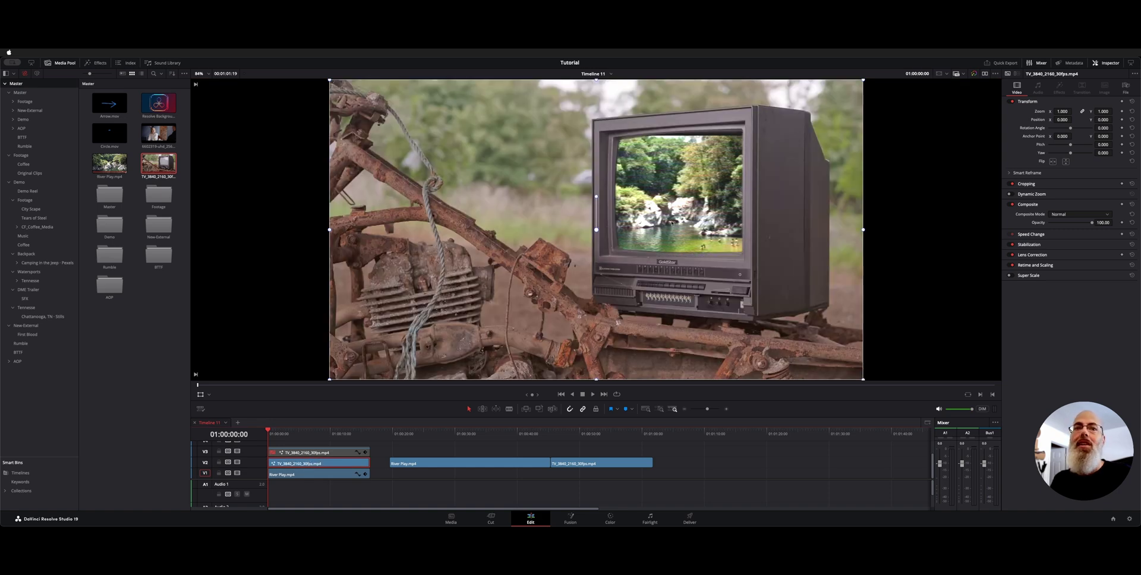
Toggle the River Play clip on V1 off and on to compare the television with and without it
left_click(286, 476)
key("d")
key("d")
key("d")
key("d")
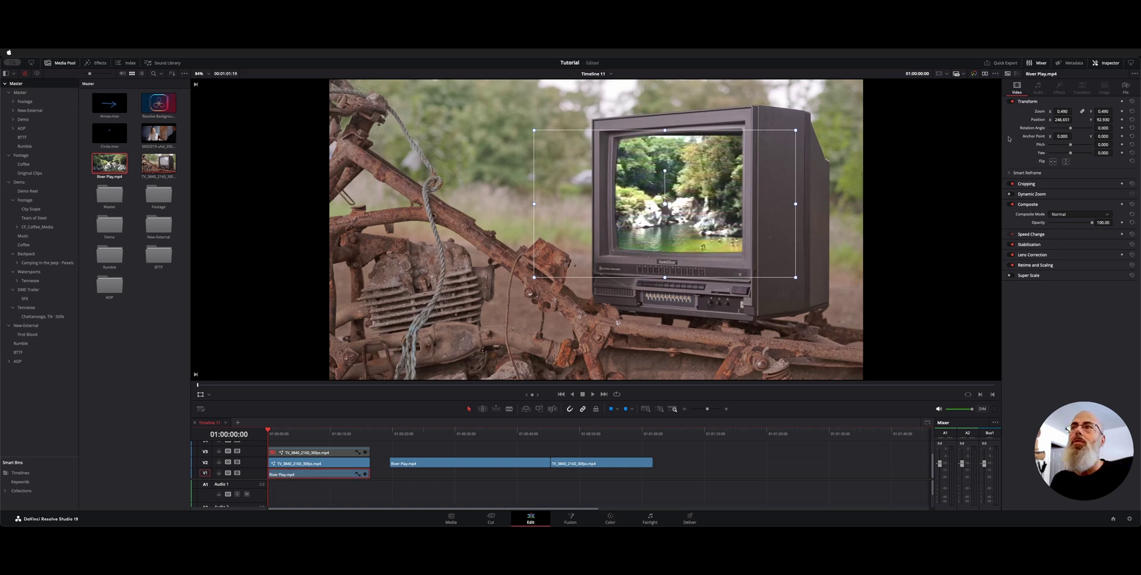
Toggle the River Play clip's Transform off and on, and play back the composite from the start of the timeline
left_click(1011, 102)
left_click(1012, 102)
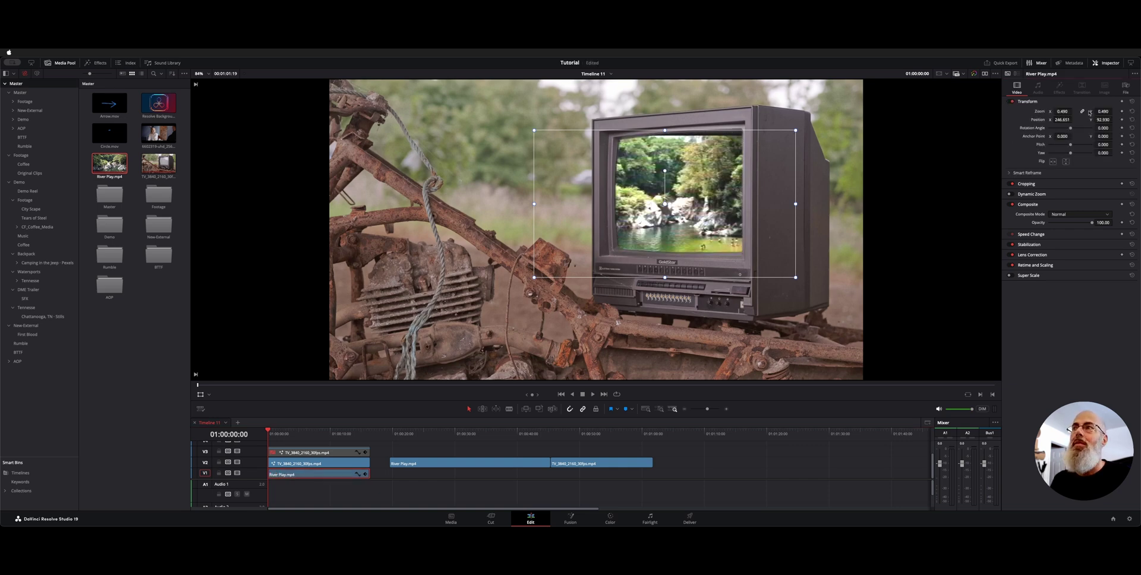
key("space")
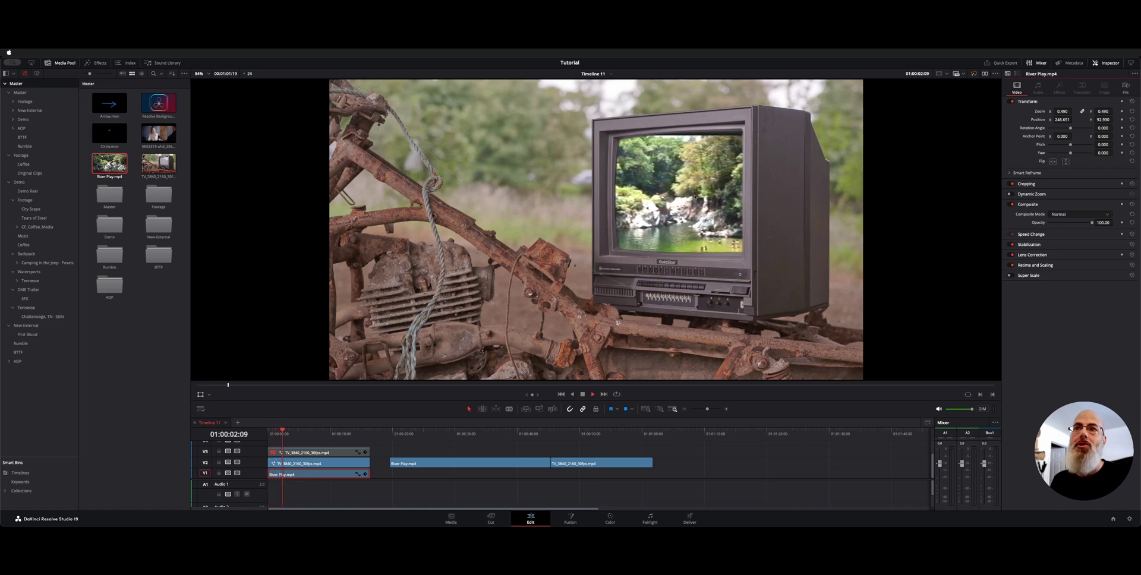
Play further through the composite to check the River Play footage inside the TV screen
key("space")
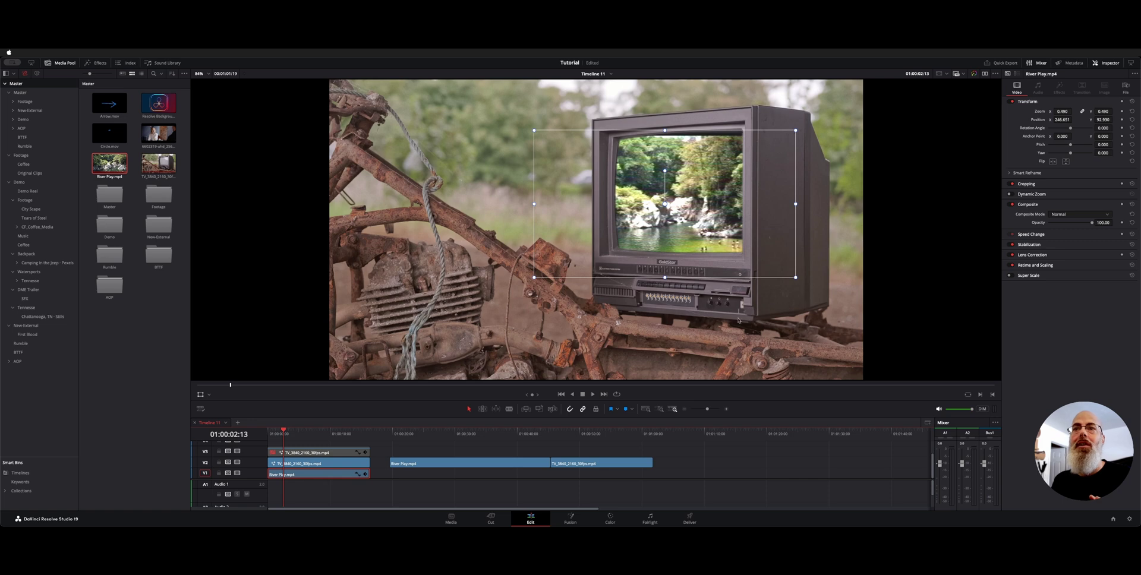
key("space")
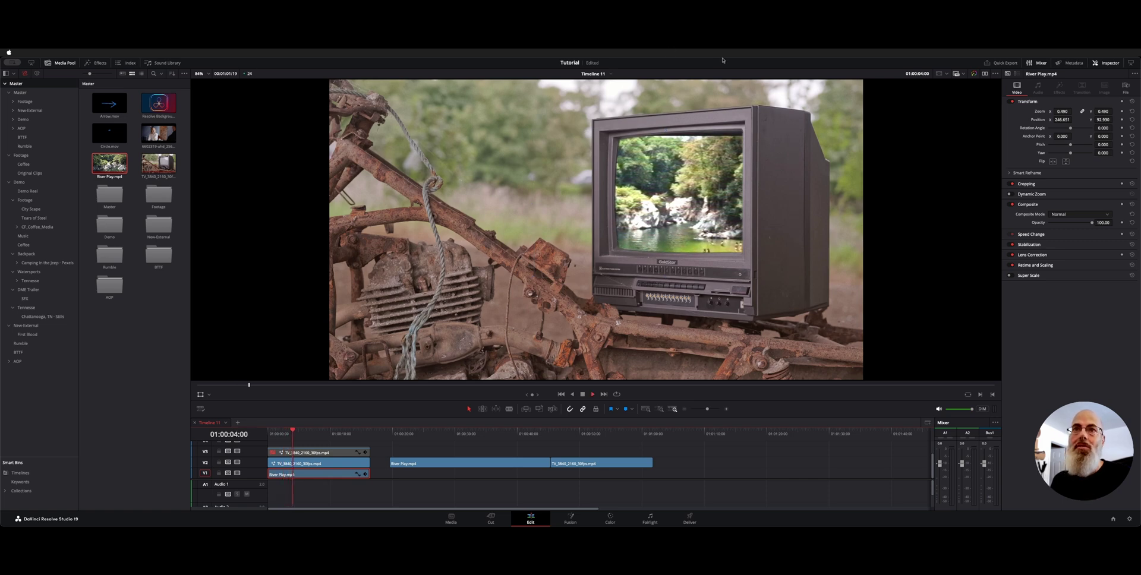
key("space")
On the Color page, move the V2 TV clip's node slightly right and set its Film Grain saturation to 0.535
left_click(304, 465)
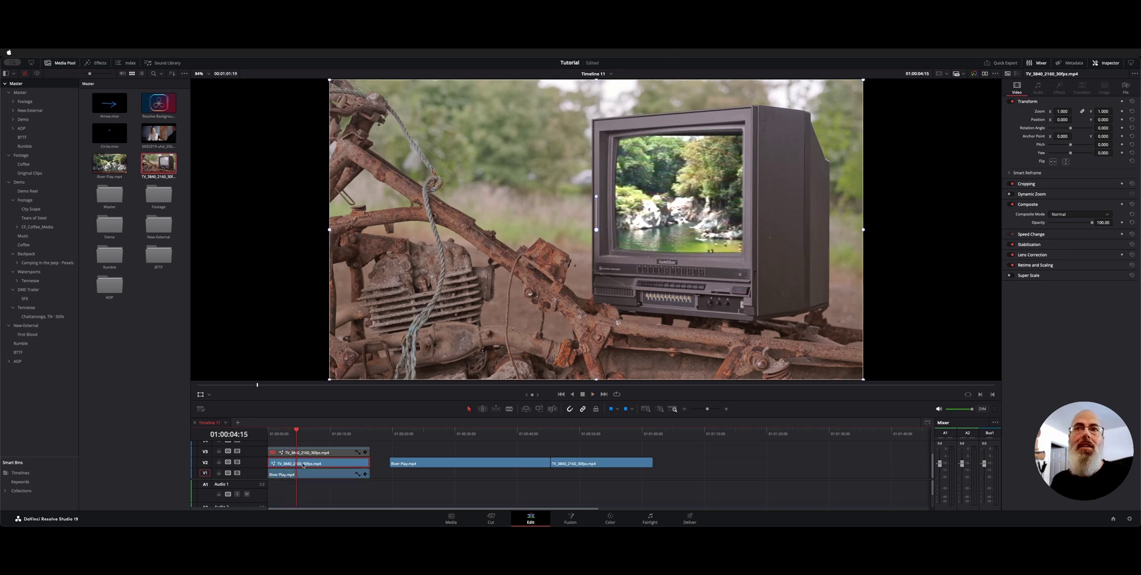
key("shift+6")
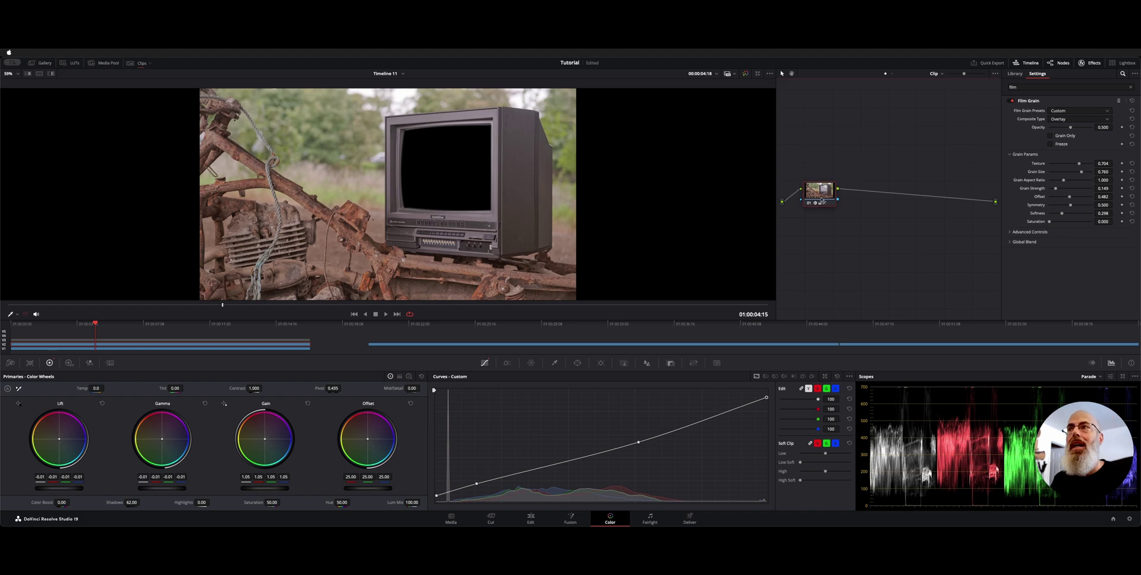
left_click_drag(822, 199, 833, 205)
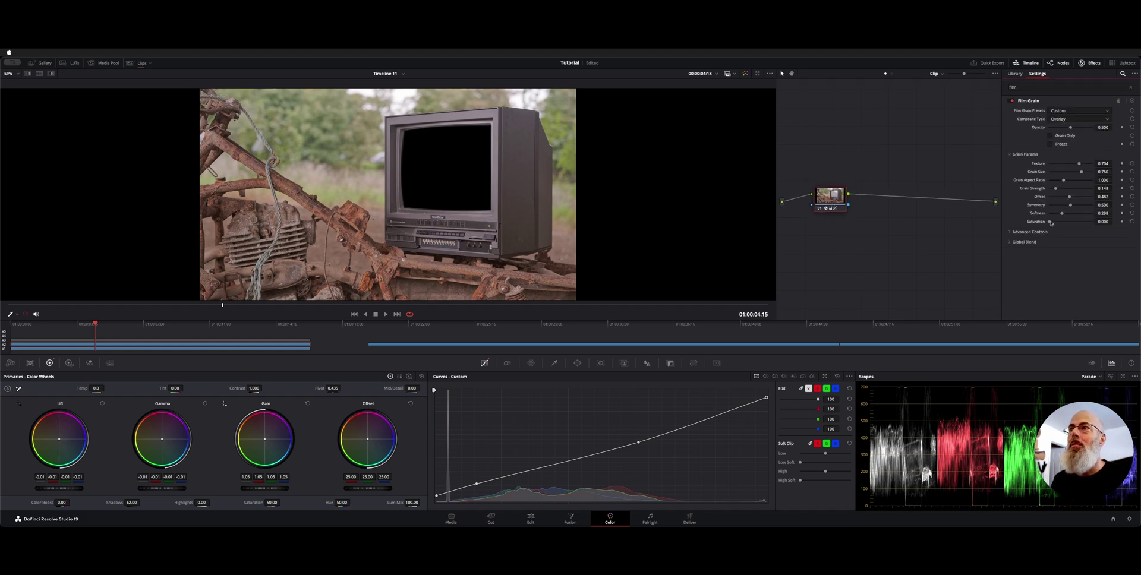
left_click_drag(1050, 222, 1054, 223)
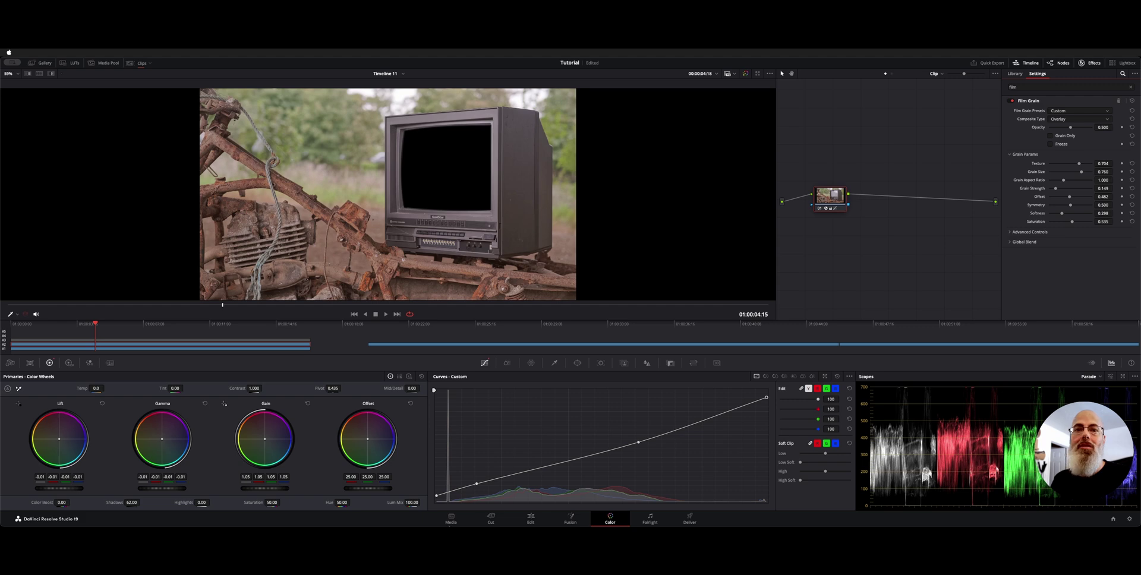
left_click_drag(437, 497, 481, 478)
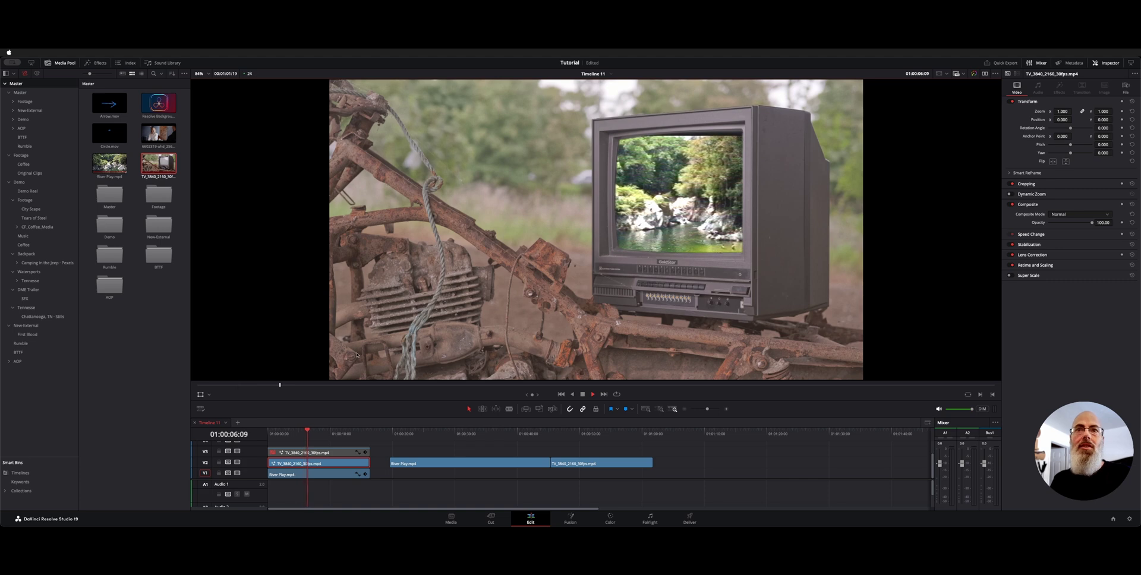
Back on the Edit page, enable the TV clip on V3 so its Luminosity layer blends over the screen
key("d")
key("d")
key("d")
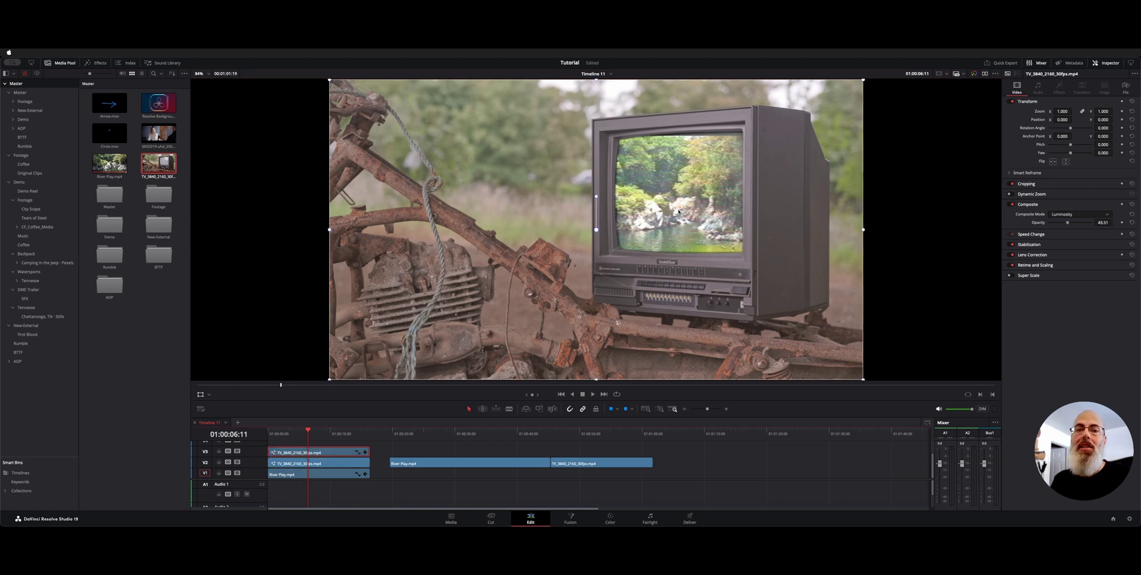
Disable the V2 TV clip and the V1 River Play clip to isolate the V3 layer, and turn V2 back on
left_click(295, 466)
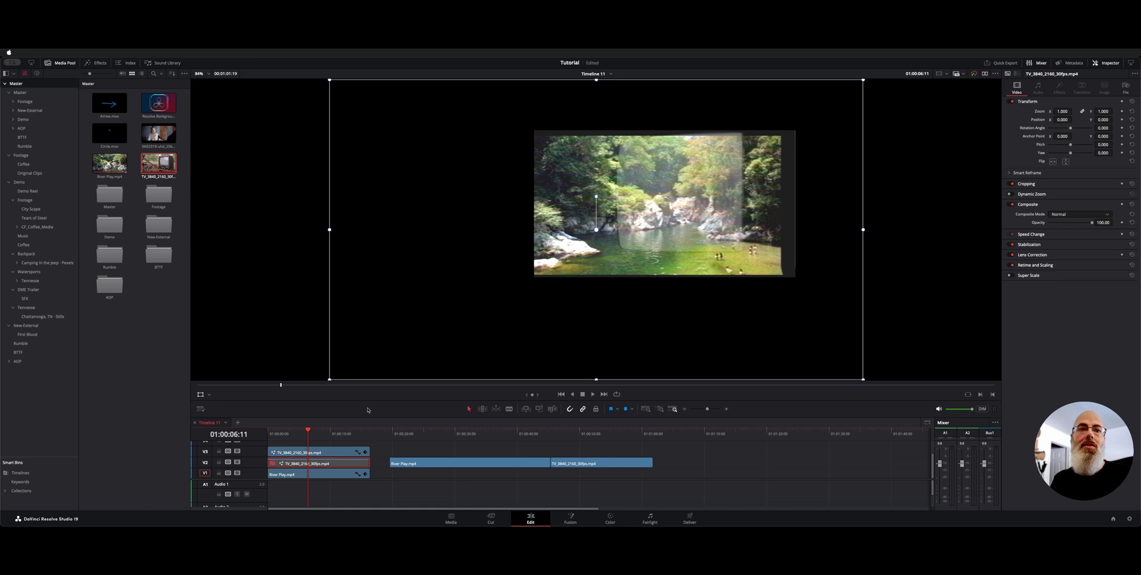
left_click(327, 474)
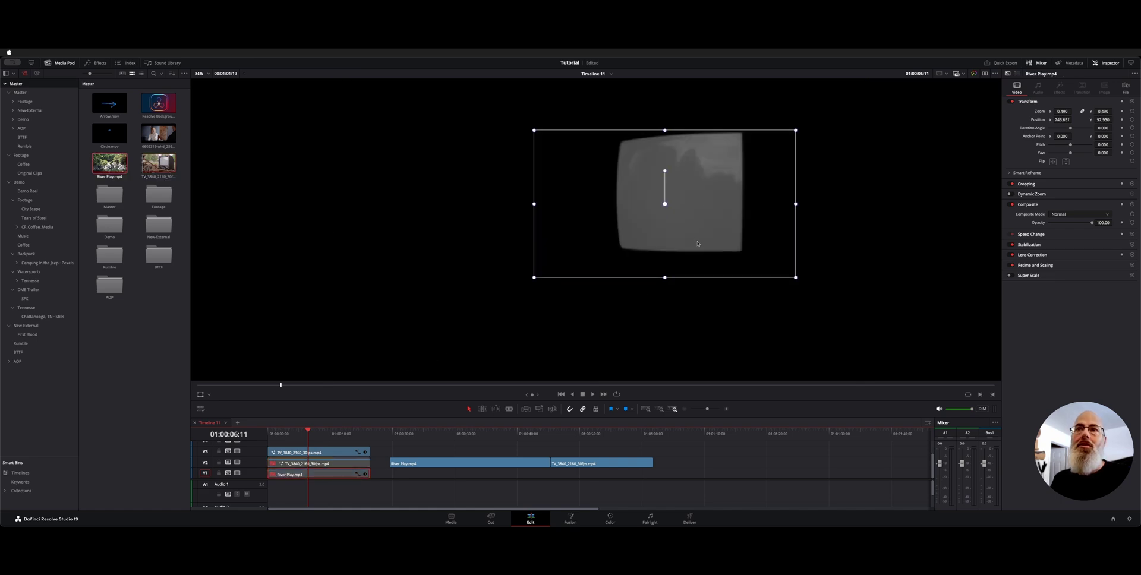
left_click(328, 463)
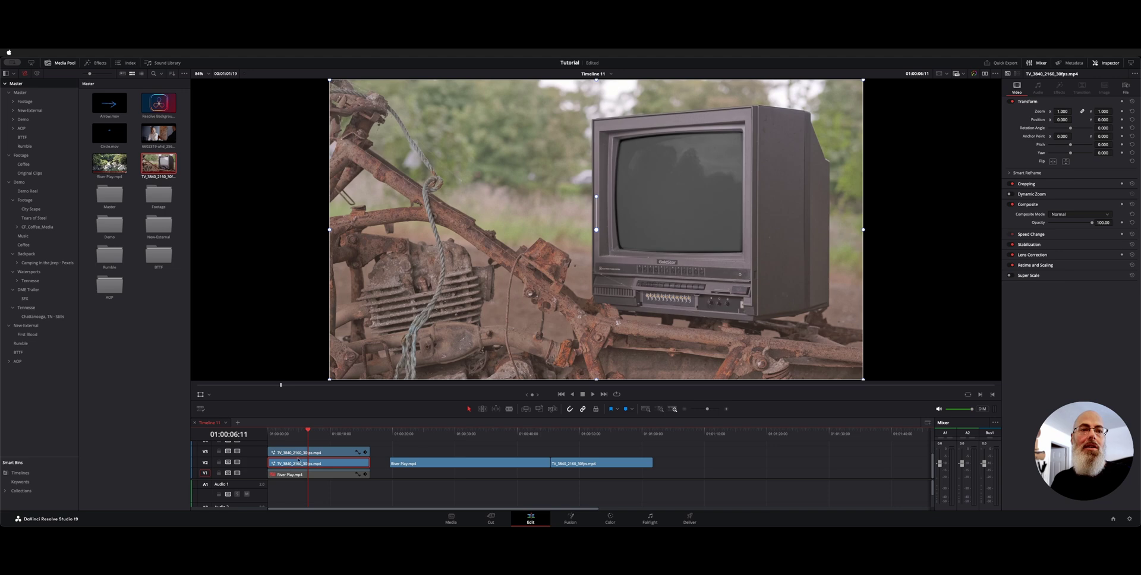
Inspect the V3 clip's Polygon mask in Fusion with the whole frame fitted in view, and return to the Edit page
left_click(332, 453)
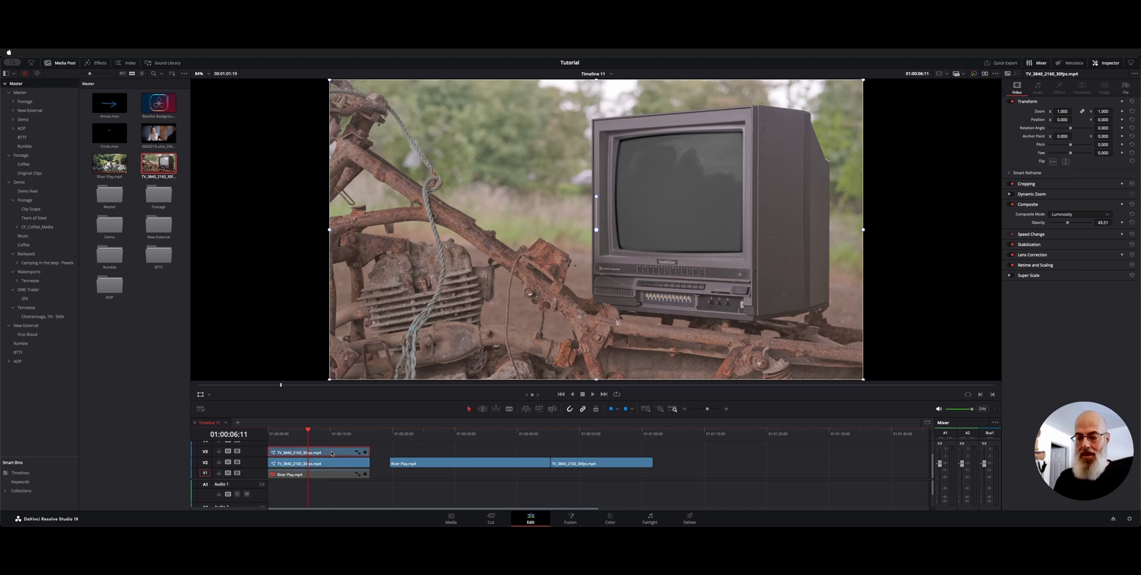
key("shift+5")
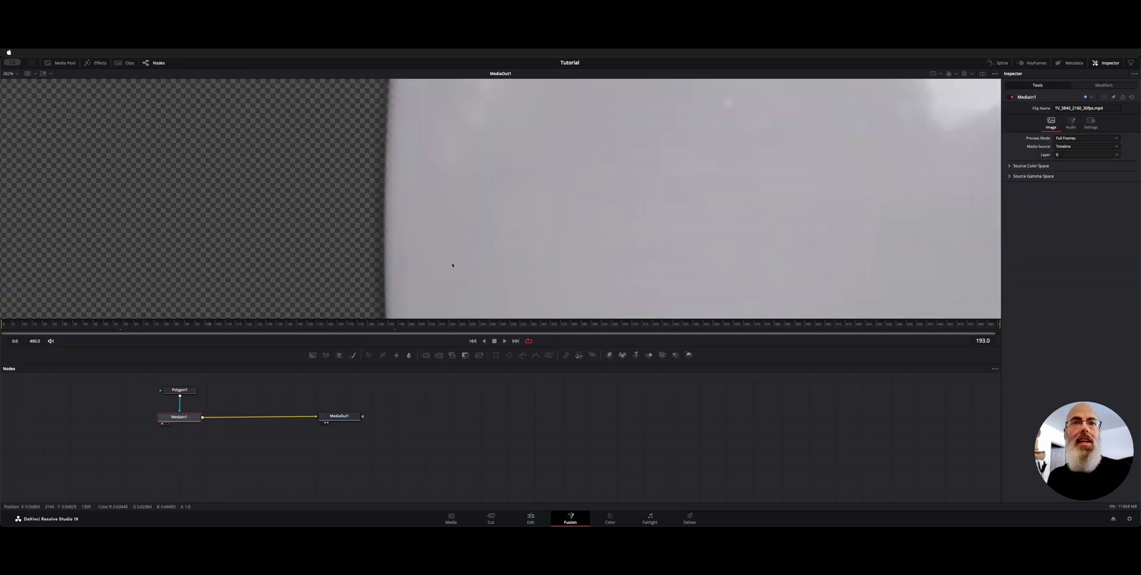
key("shift+f")
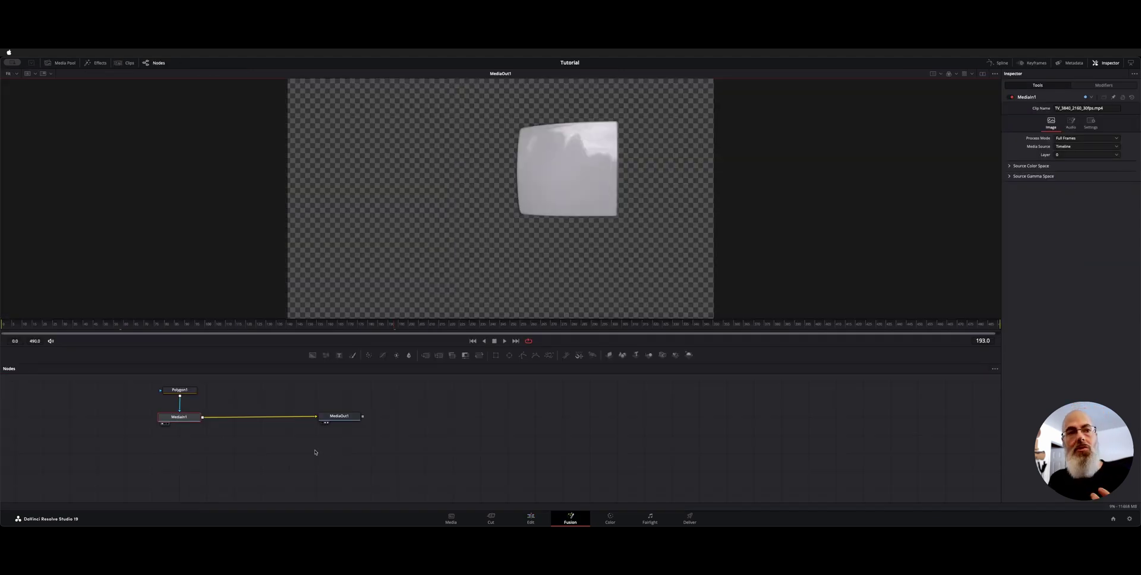
left_click(179, 390)
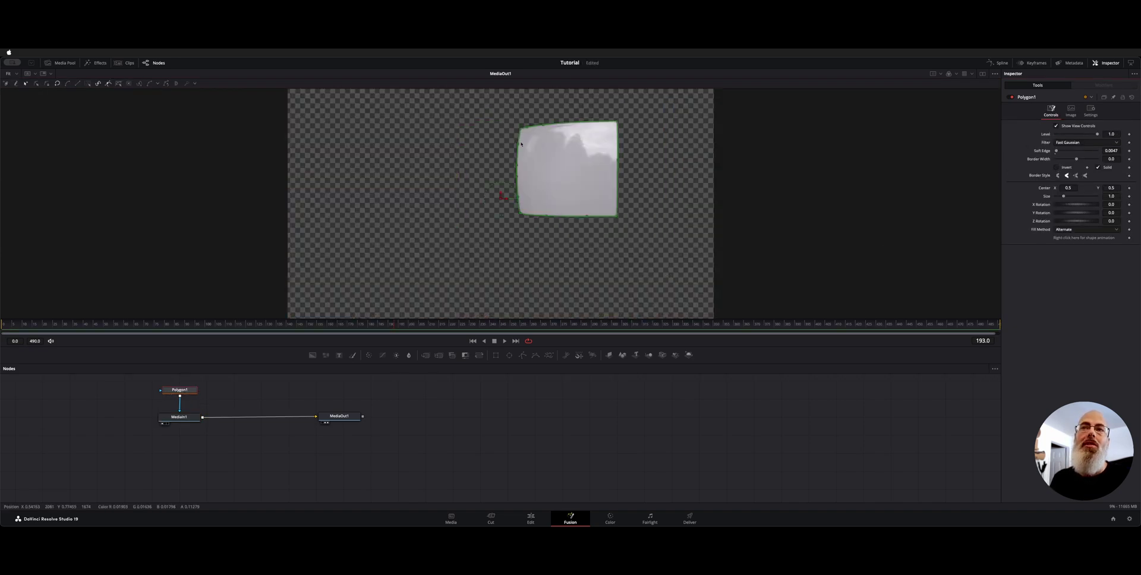
left_click(531, 519)
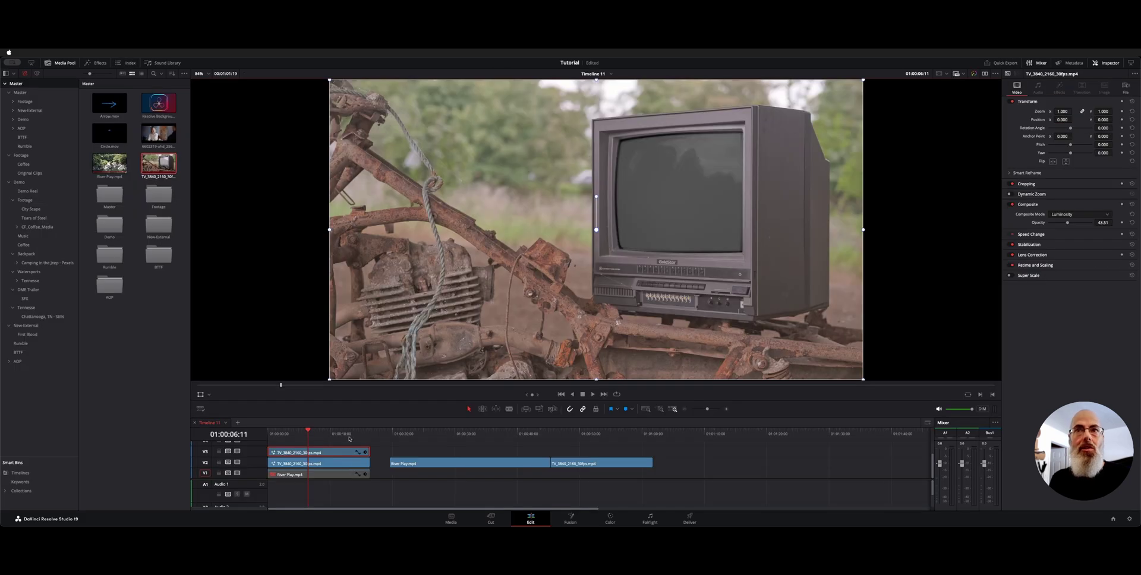
Disable the V3 clip to examine the cut-out TV screen of the V2 clip on its own
key("d")
left_click(280, 464)
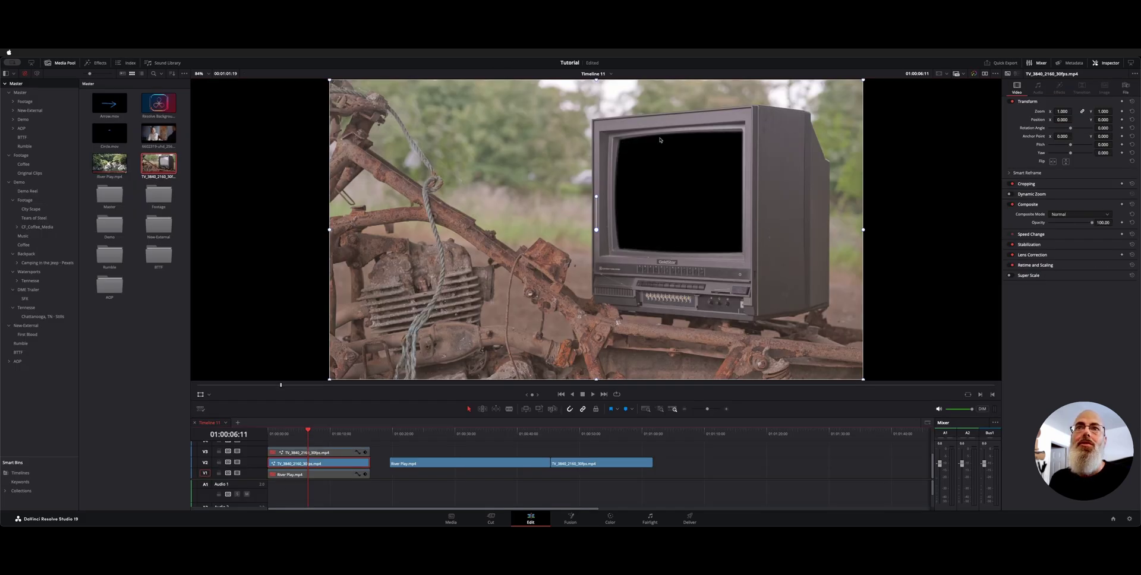
left_click(345, 466)
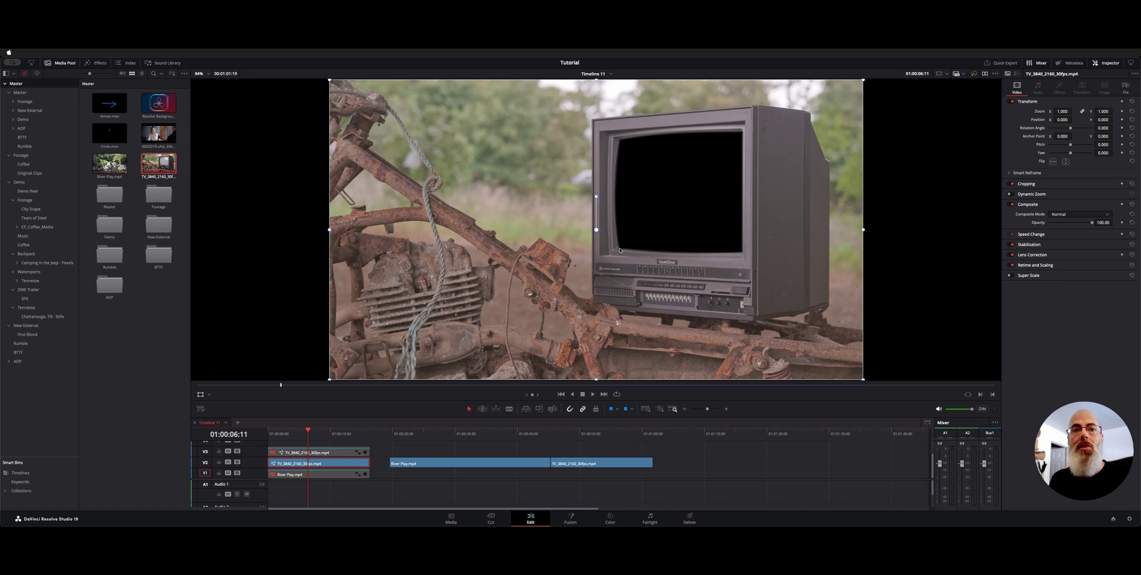
left_click(347, 453)
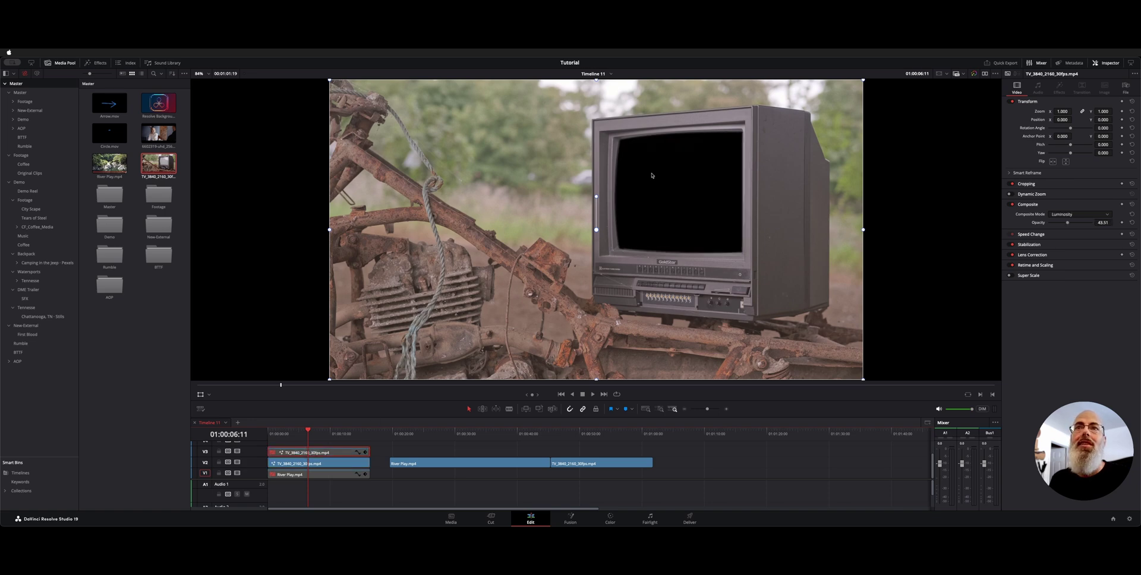
Toggle the V3 clip on and off repeatedly to compare the TV screen with and without its reflection layer
key("d")
key("d")
key("d")
key("d")
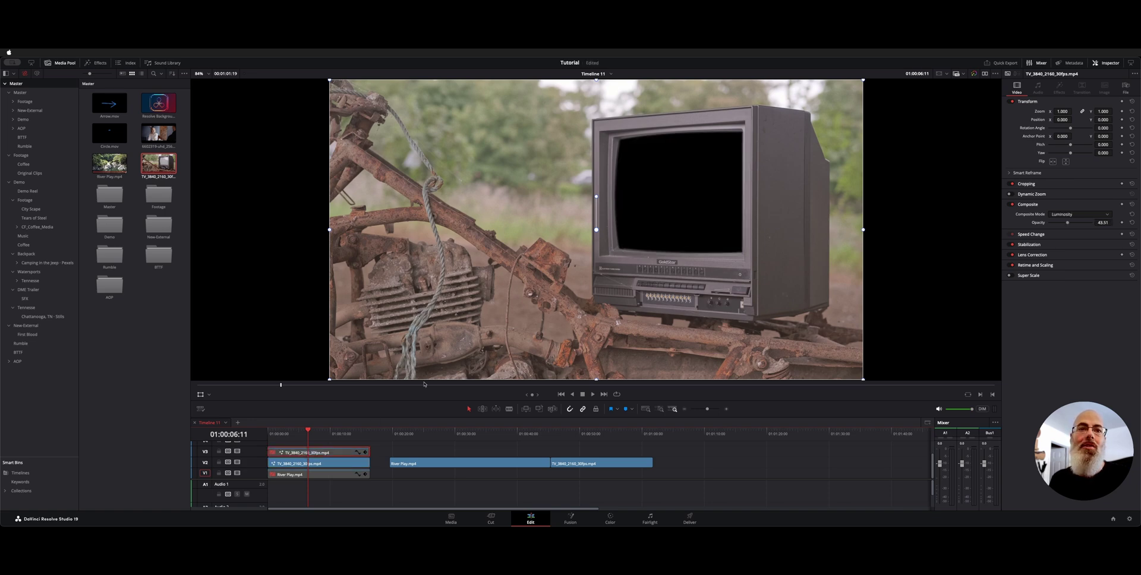
key("d")
key("d")
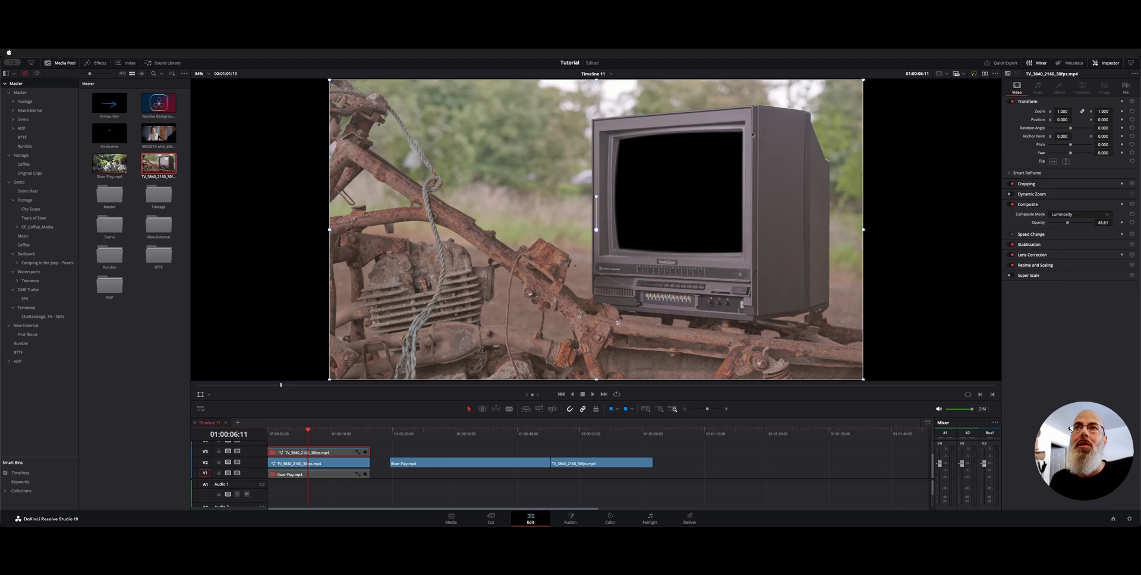
key("d")
key("d")
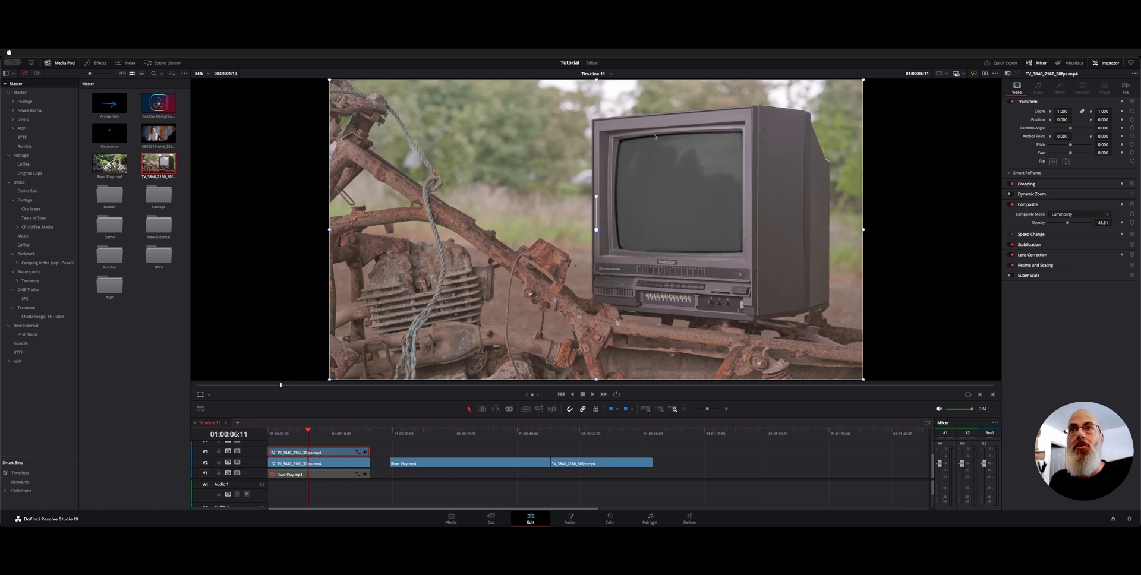
key("d")
key("d")
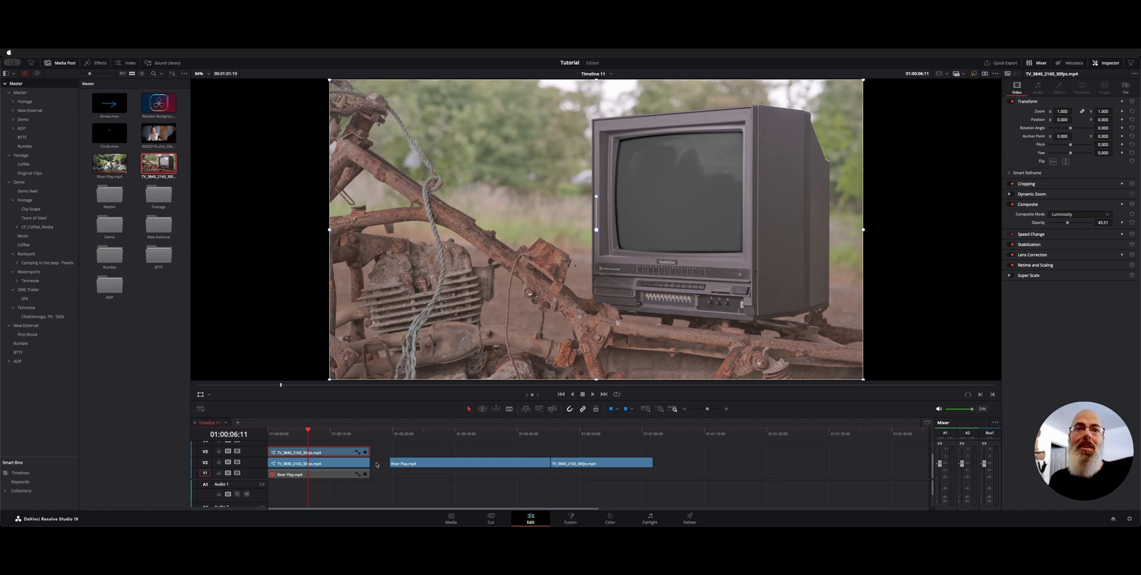
Re-enable the River Play clip on V1 and play back the composite from the start of the timeline
key("d")
key("Home")
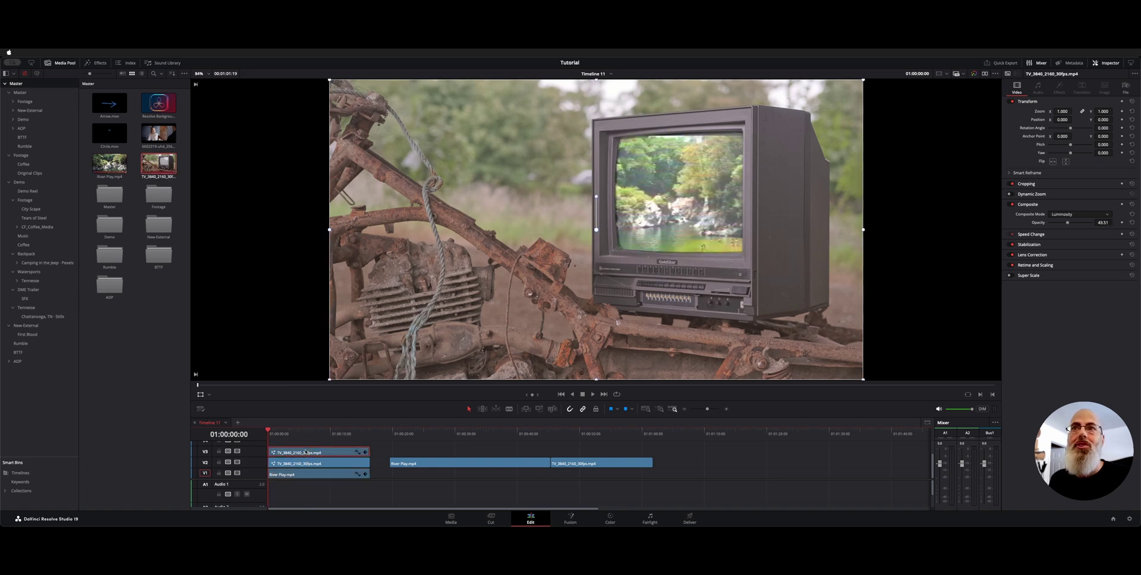
key("space")
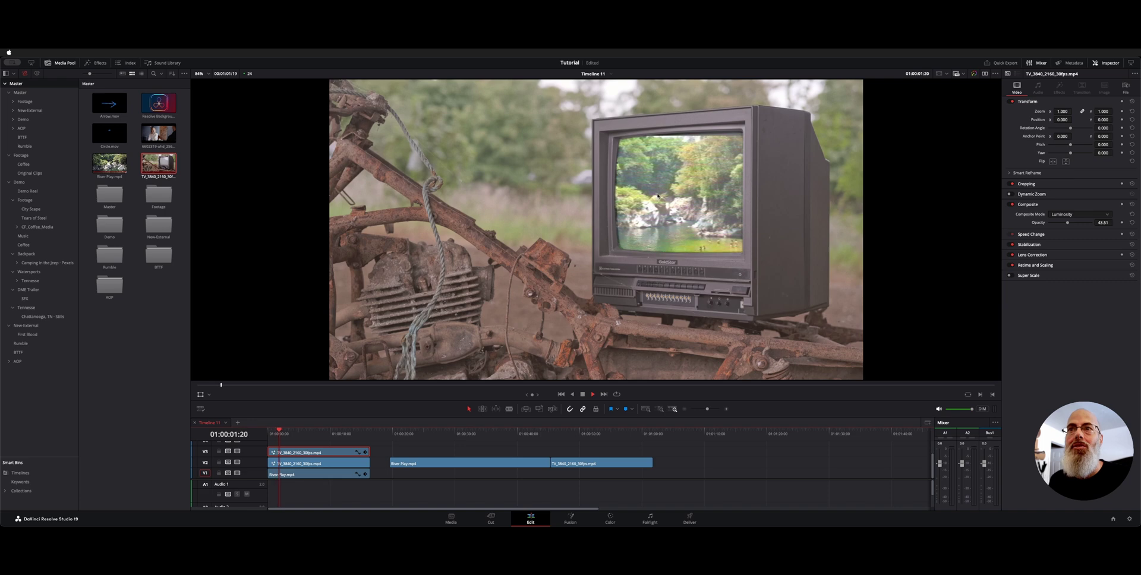
key("space")
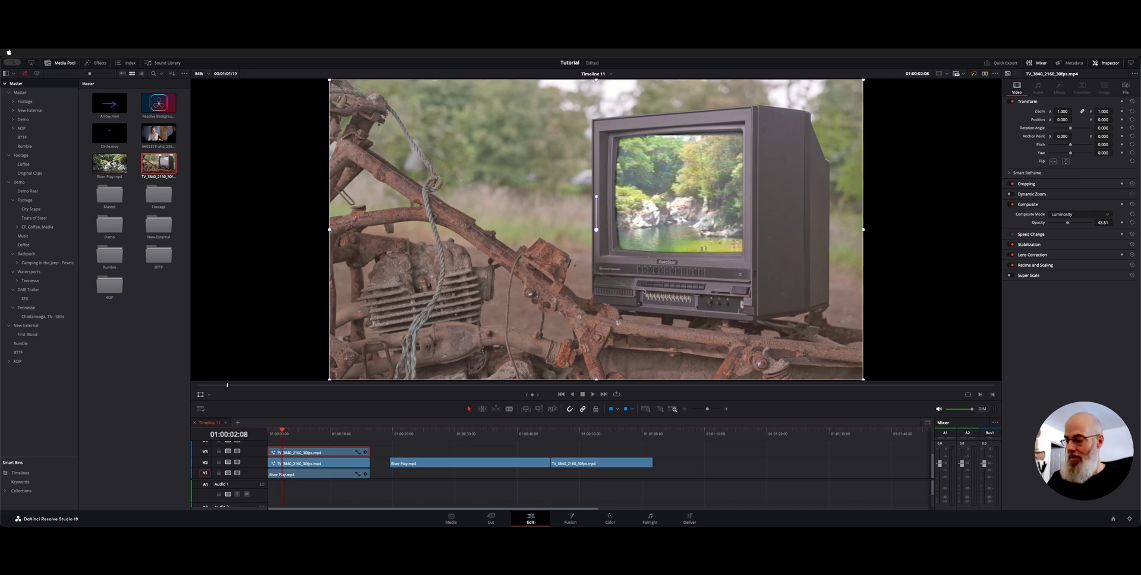